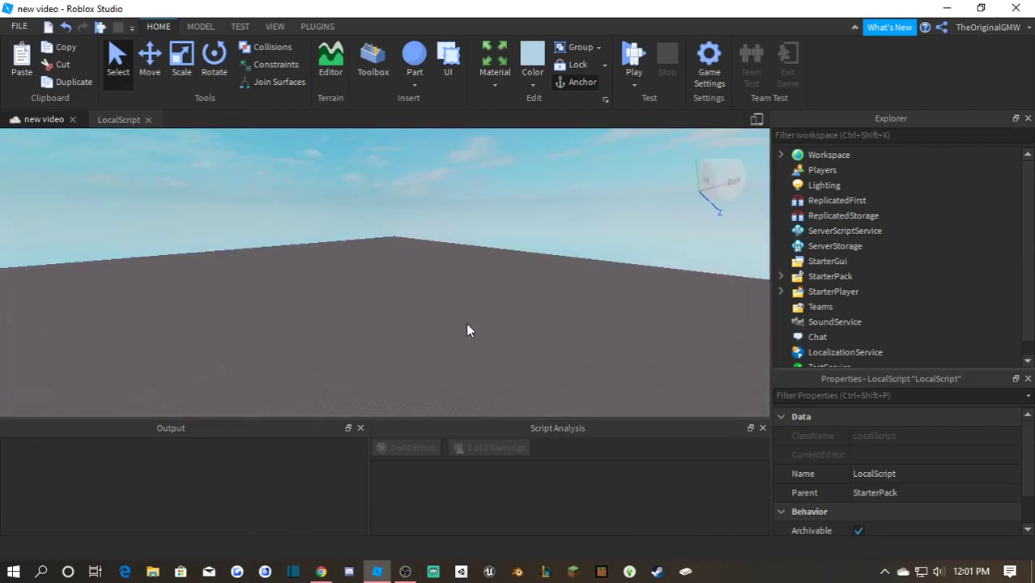
key("s")
key("a")
right_click_drag(463, 223, 491, 210)
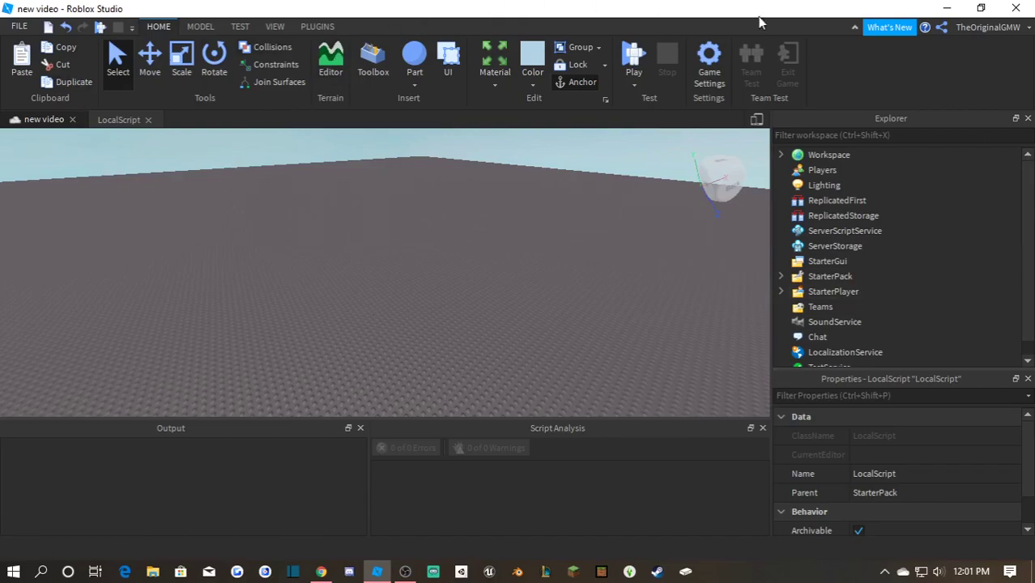
left_click(197, 29)
left_click(238, 27)
left_click(279, 29)
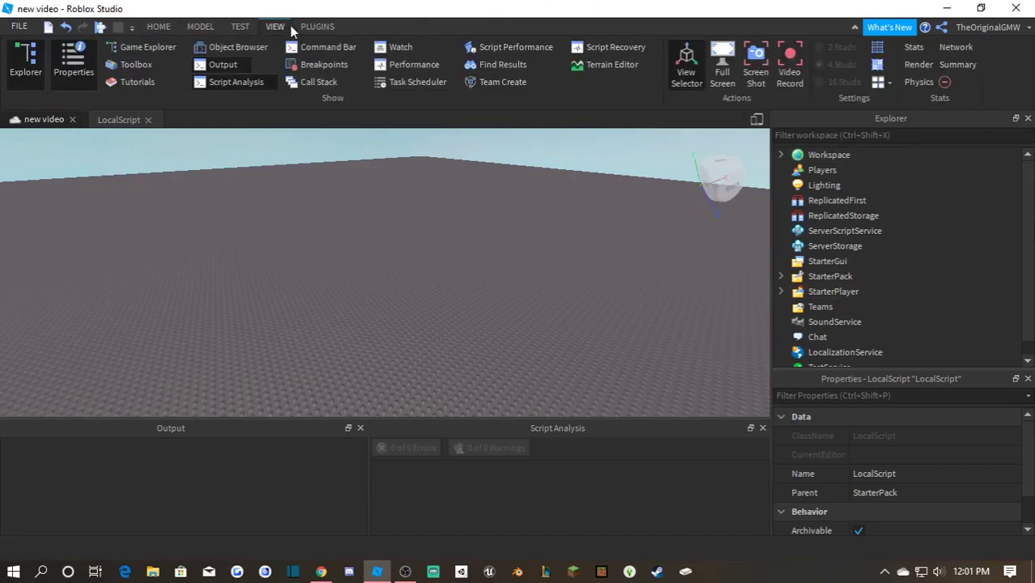
left_click(322, 26)
left_click(158, 27)
scroll(185, 31, "down", 4)
scroll(243, 31, "up", 4)
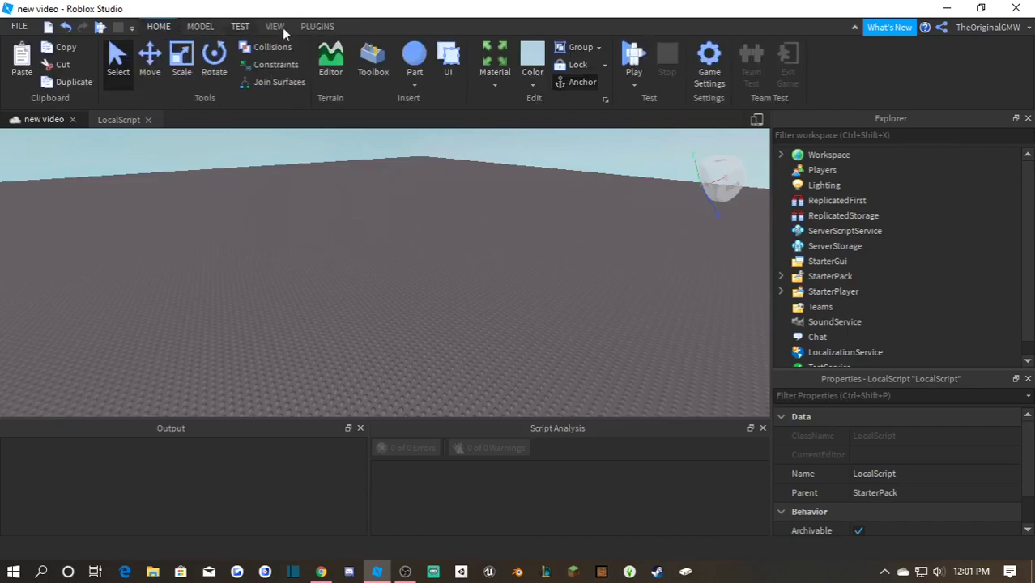
scroll(202, 27, "down", 4)
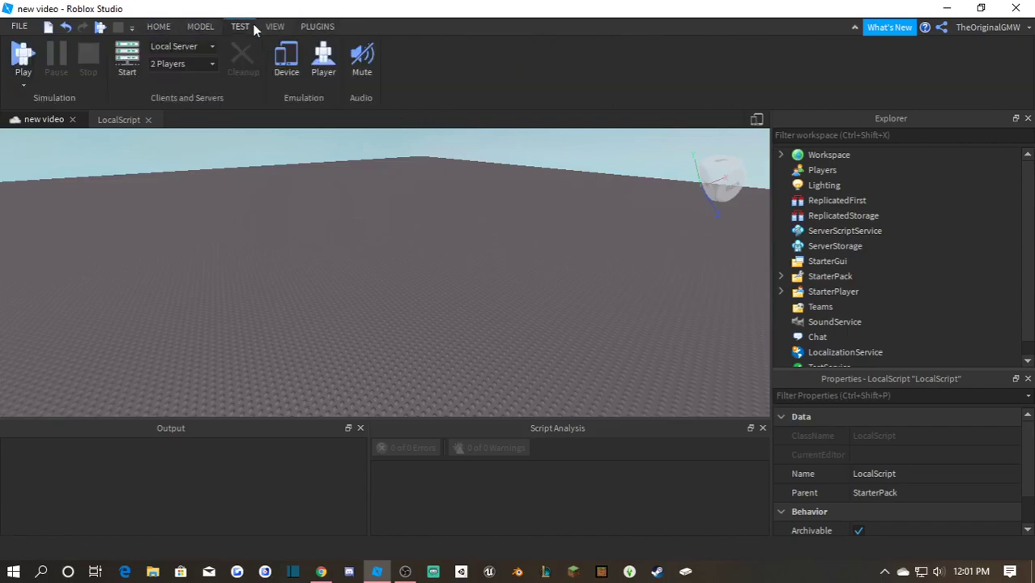
left_click(169, 28)
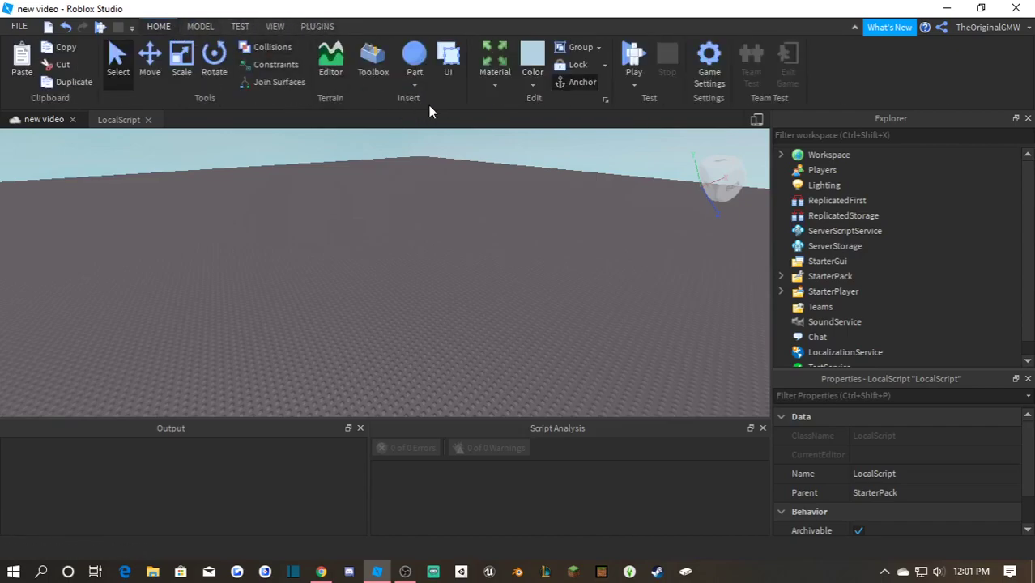
Insert a sphere part and reposition it freely on the baseplate.
right_click_drag(418, 155, 419, 172)
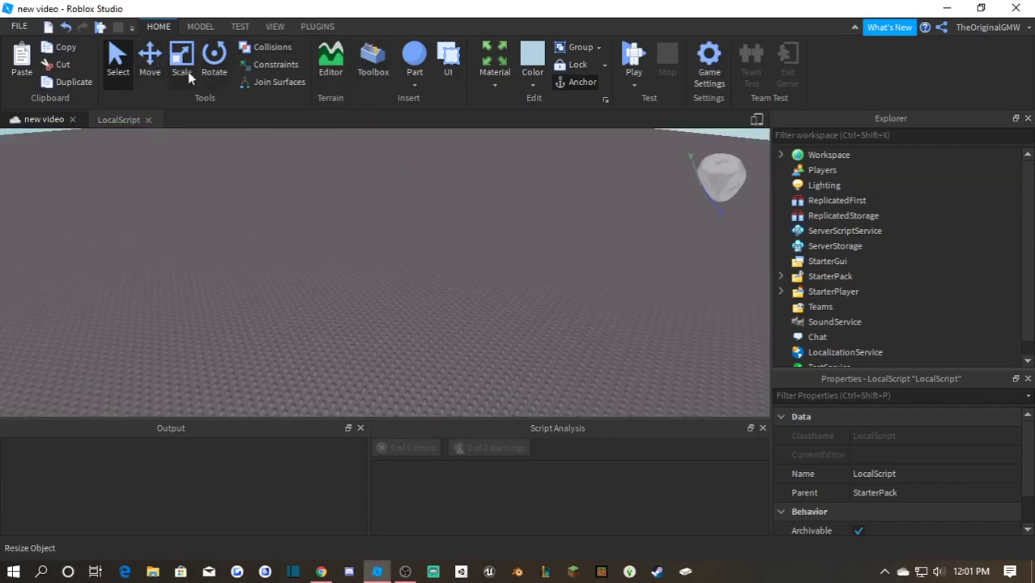
right_click_drag(488, 209, 488, 193)
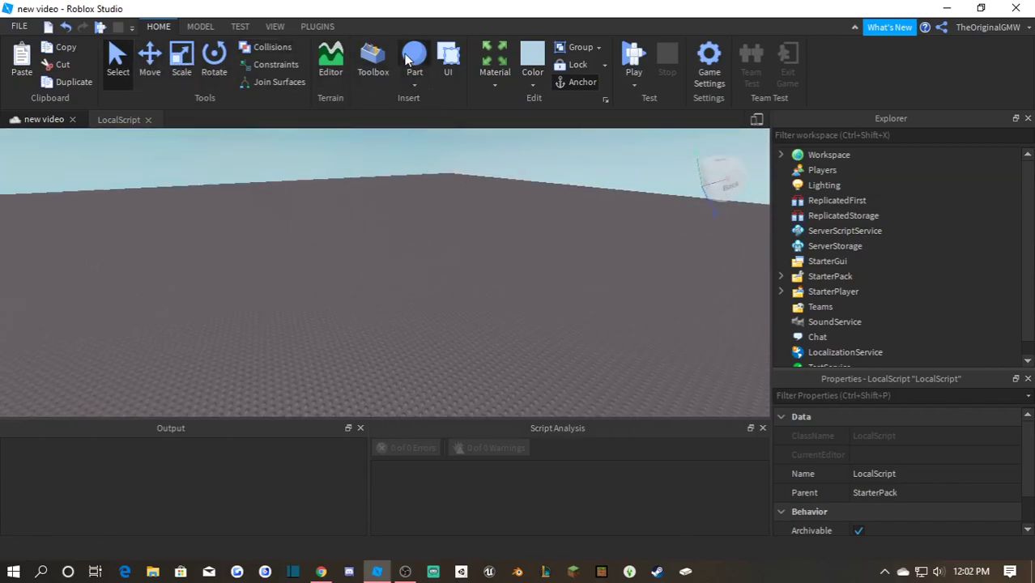
left_click(414, 59)
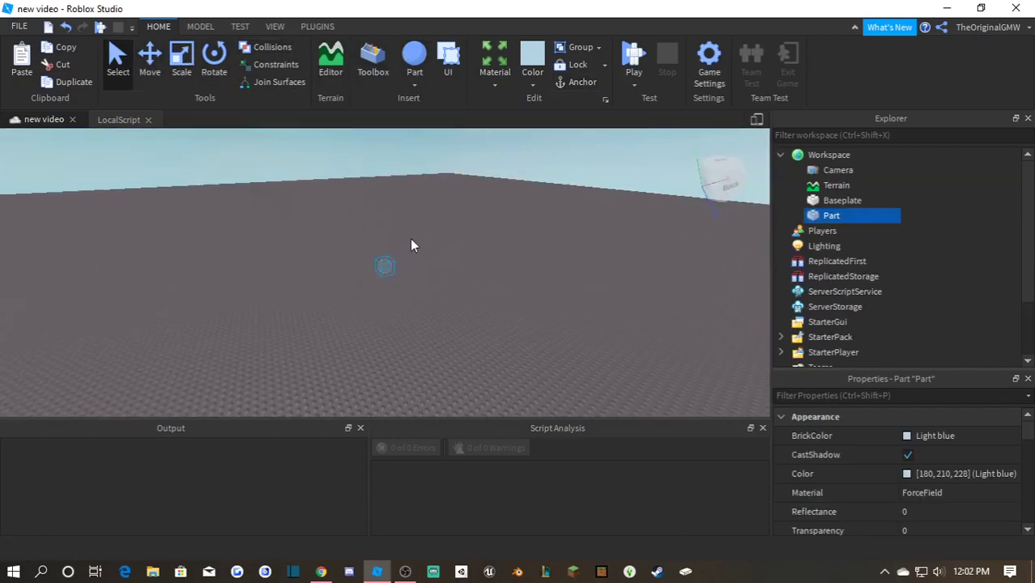
left_click(395, 293)
right_click_drag(395, 293, 446, 268)
left_click_drag(405, 264, 269, 234)
left_click_drag(382, 245, 379, 243)
left_click_drag(487, 194, 409, 229)
left_click_drag(381, 241, 212, 28)
right_click_drag(513, 226, 512, 226)
right_click_drag(422, 200, 422, 199)
Shift the sphere along its axes with the Move tool, leaving it slightly above the baseplate.
left_click(149, 55)
right_click_drag(322, 147, 276, 134)
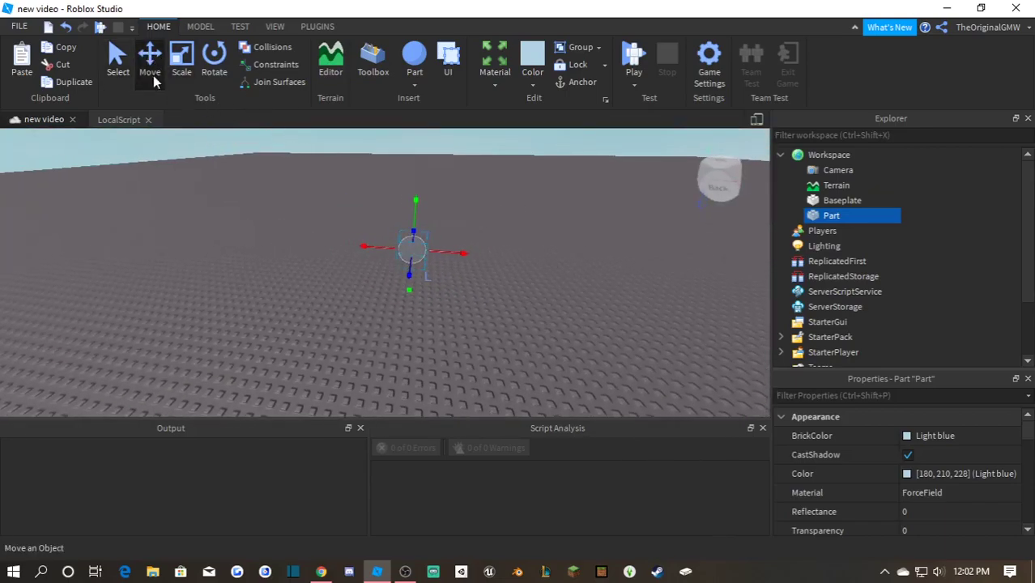
left_click_drag(285, 181, 592, 321)
left_click(149, 71)
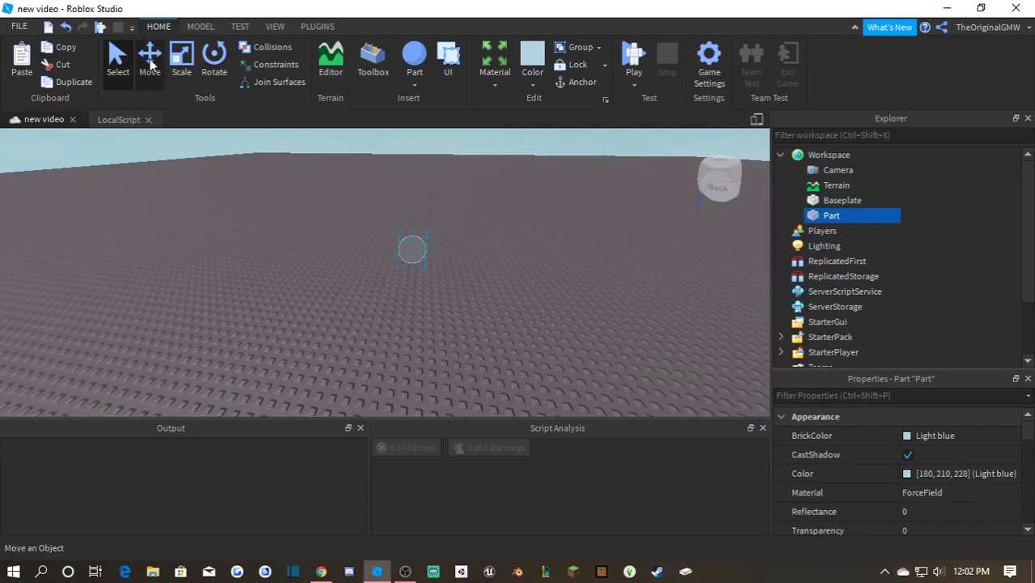
left_click(288, 158)
left_click(411, 248)
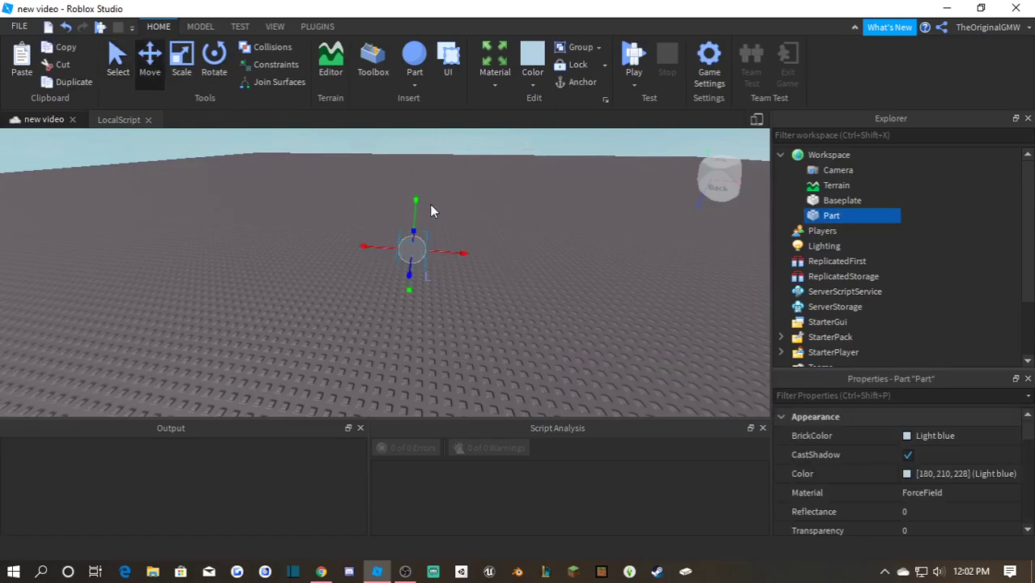
right_click_drag(429, 204, 373, 210)
left_click_drag(373, 205, 438, 165)
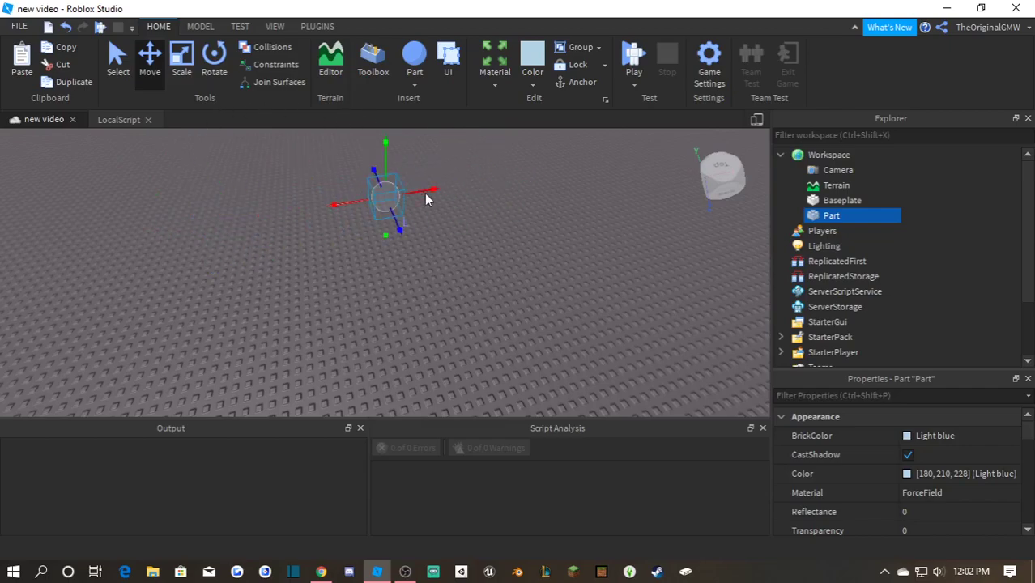
right_click_drag(427, 200, 365, 226)
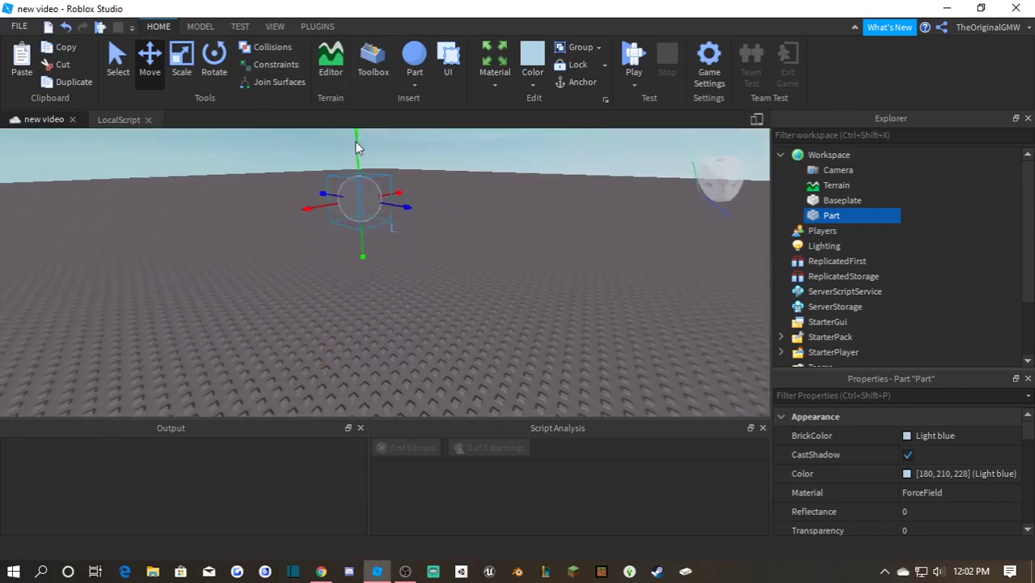
left_click_drag(357, 146, 377, 196)
left_click_drag(406, 261, 437, 225)
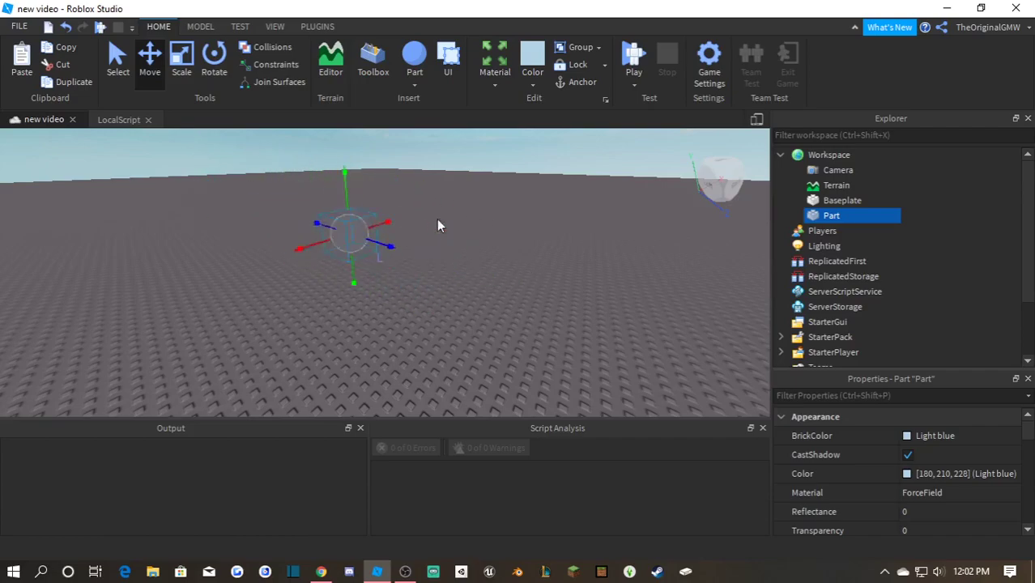
Enlarge the sphere evenly to about twice its size with the Scale tool.
left_click(477, 205)
left_click(183, 67)
left_click(356, 229)
right_click_drag(366, 228, 364, 233)
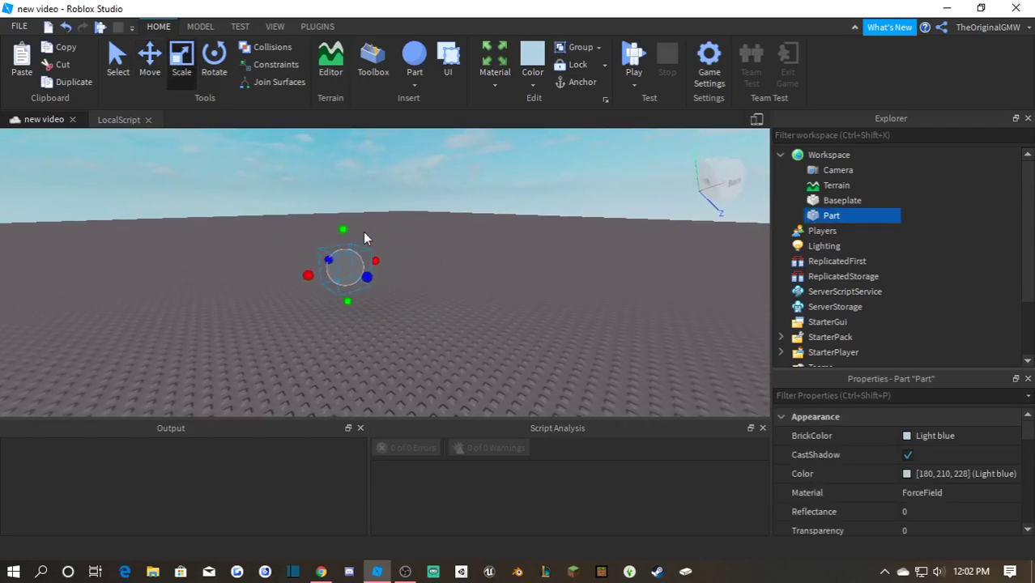
left_click_drag(343, 230, 340, 188)
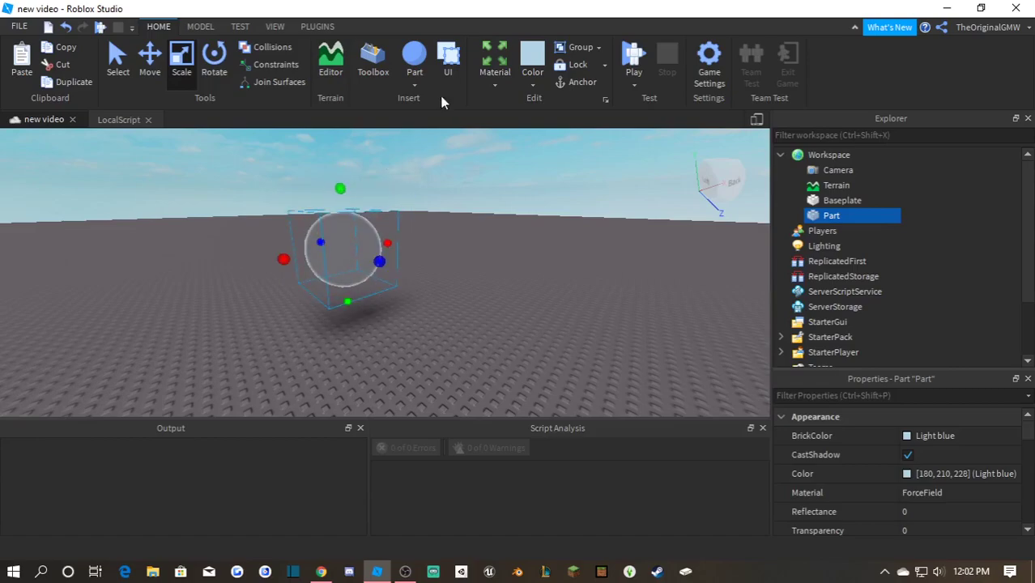
Insert a block part, place it beside the sphere and raise it above the baseplate.
left_click(416, 85)
left_click(435, 102)
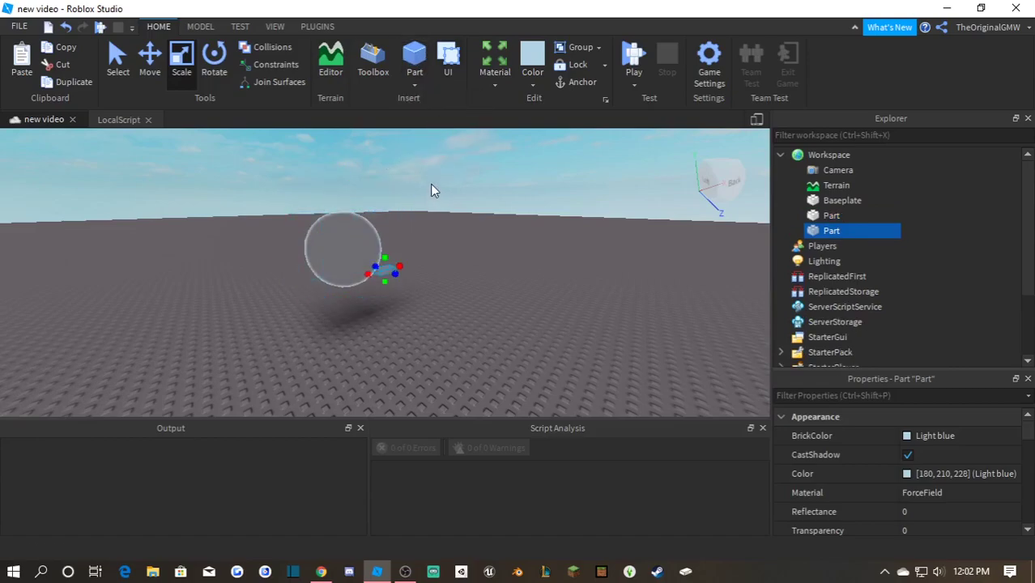
scroll(431, 185, "up", 5)
right_click_drag(431, 185, 413, 213)
left_click_drag(398, 235, 418, 313)
scroll(405, 300, "down", 6)
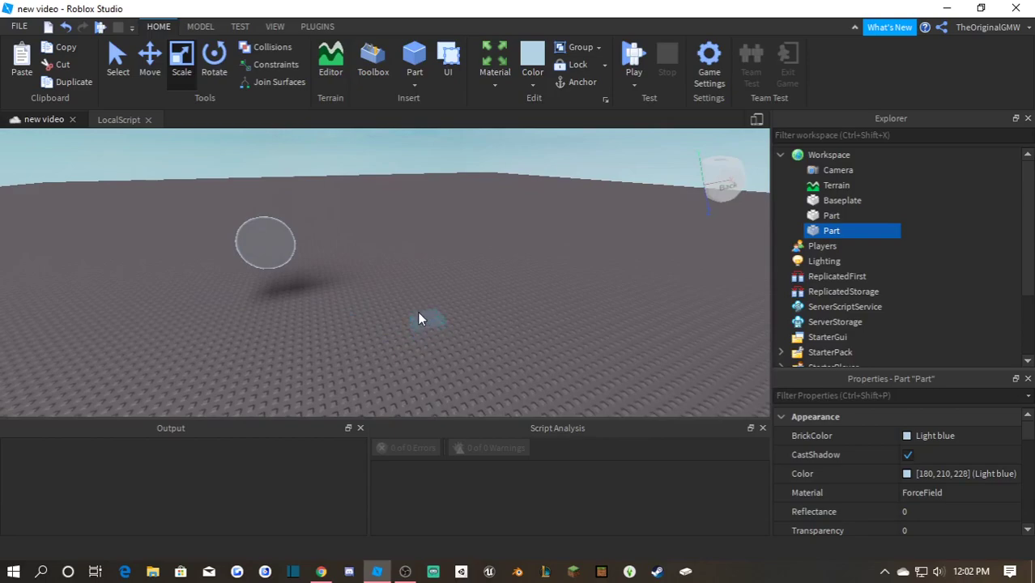
scroll(450, 250, "up", 5)
right_click_drag(450, 250, 431, 296)
scroll(431, 296, "down", 3)
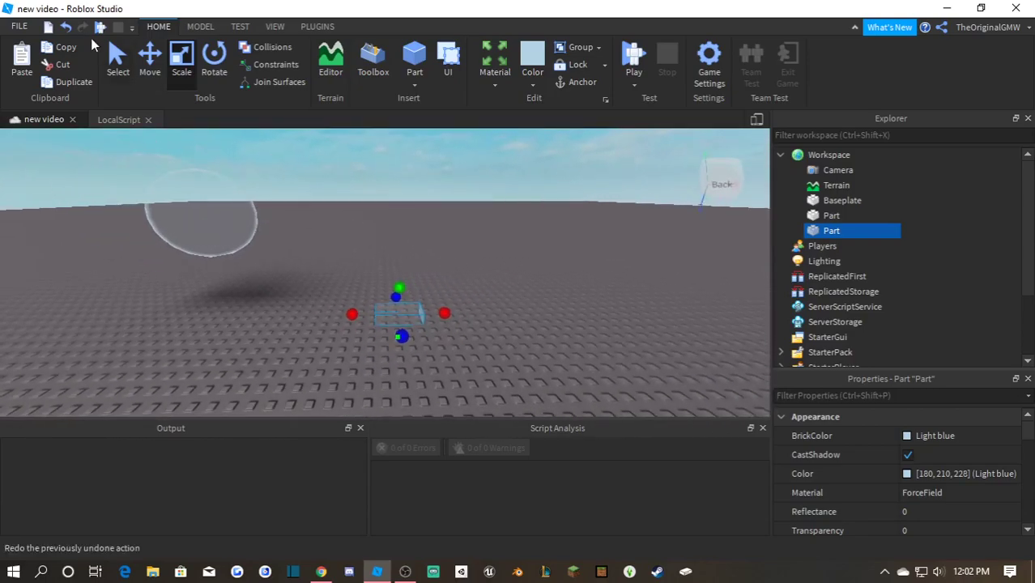
left_click(150, 63)
left_click_drag(397, 277, 296, 134)
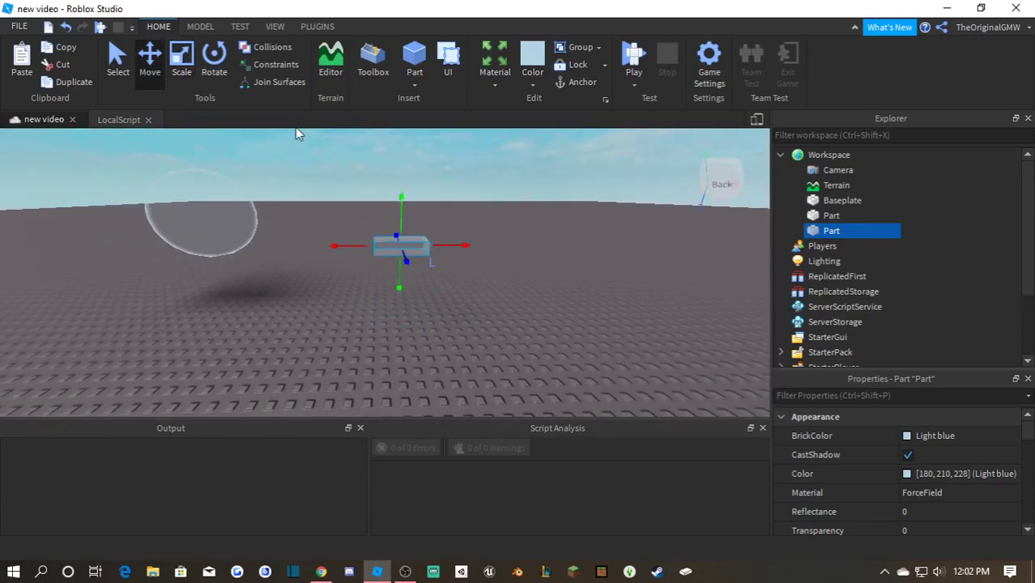
Increase the block's height with the Scale tool and undo the trial change to its depth.
left_click_drag(401, 212, 396, 180)
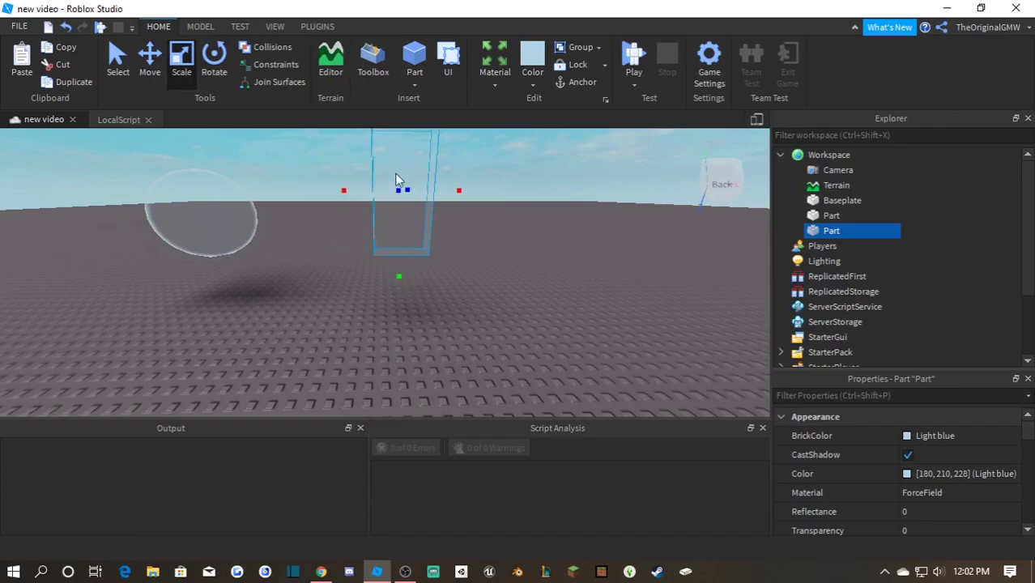
left_click_drag(401, 326, 403, 293)
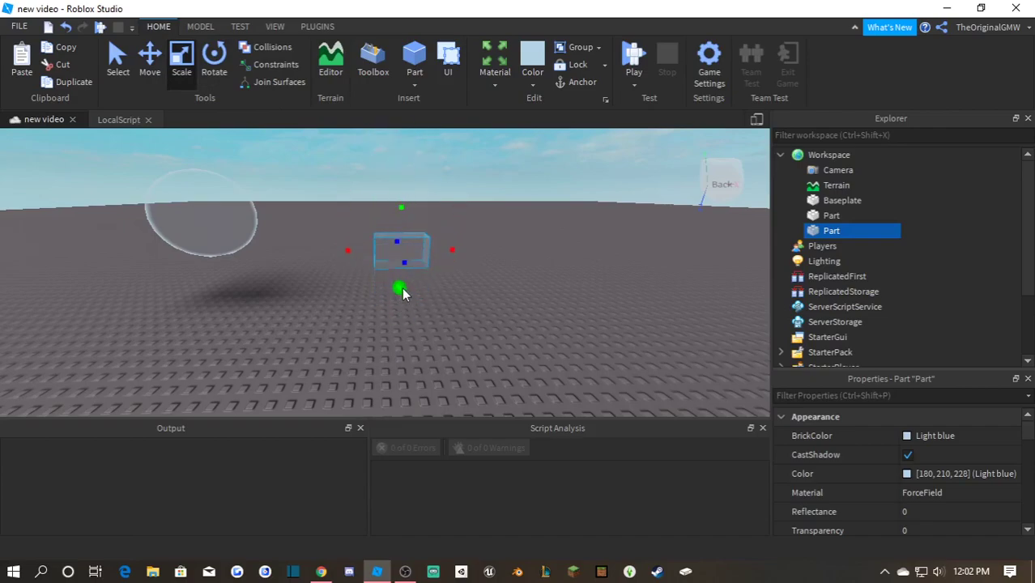
left_click_drag(367, 263, 369, 263)
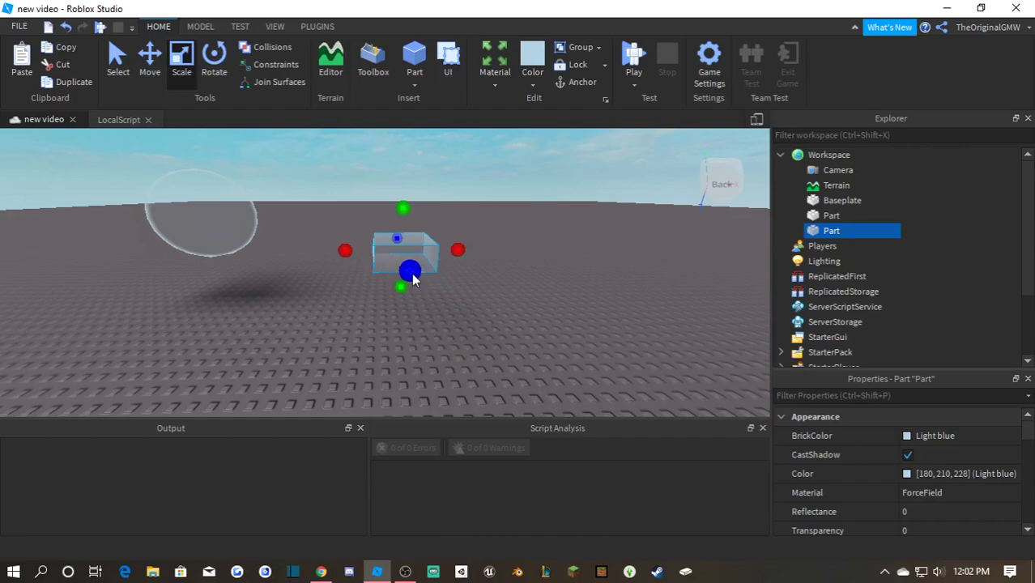
key("ctrl+z")
Reshape the block into a rough cube by scaling its height, width and depth.
right_click_drag(504, 251, 499, 247)
scroll(499, 246, "up", 2)
scroll(499, 246, "down", 2)
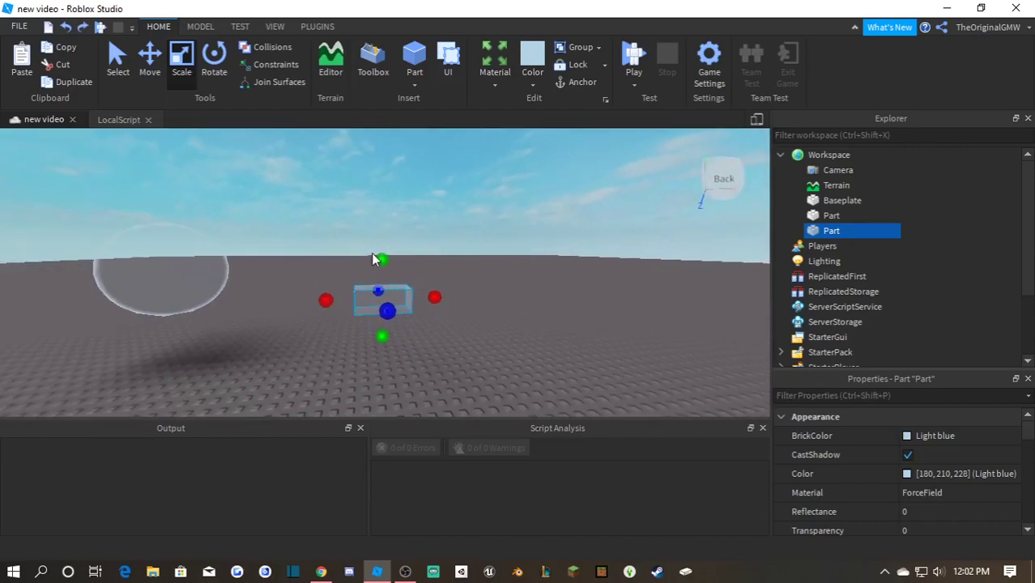
left_click_drag(382, 266, 384, 261)
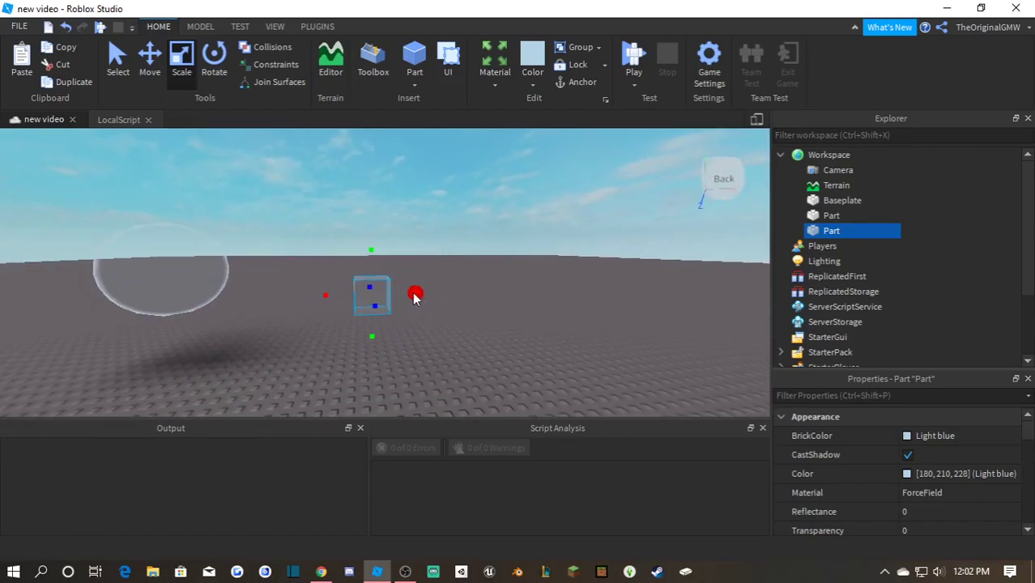
left_click(420, 253)
scroll(420, 253, "up", 3)
right_click_drag(420, 253, 418, 272)
scroll(420, 253, "down", 3)
left_click(385, 251)
mouse_move(419, 274)
left_mouse_down()
mouse_move(402, 269)
mouse_move(414, 268)
left_mouse_up()
right_click_drag(414, 268, 357, 277)
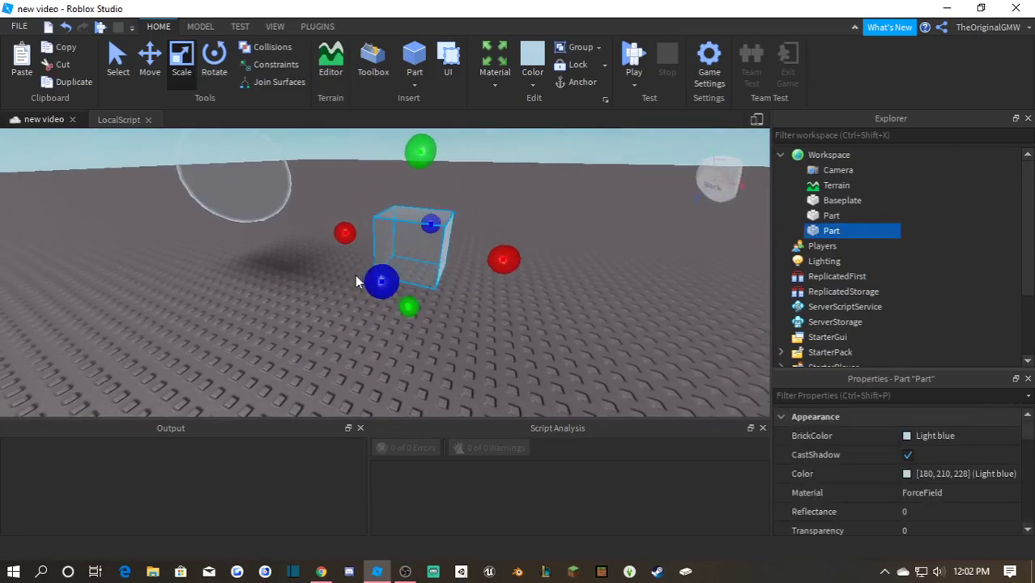
left_click_drag(387, 282, 380, 295)
Enlarge the cube slightly with the Scale tool while keeping its proportions.
right_click_drag(407, 293, 418, 270)
scroll(417, 270, "down", 3)
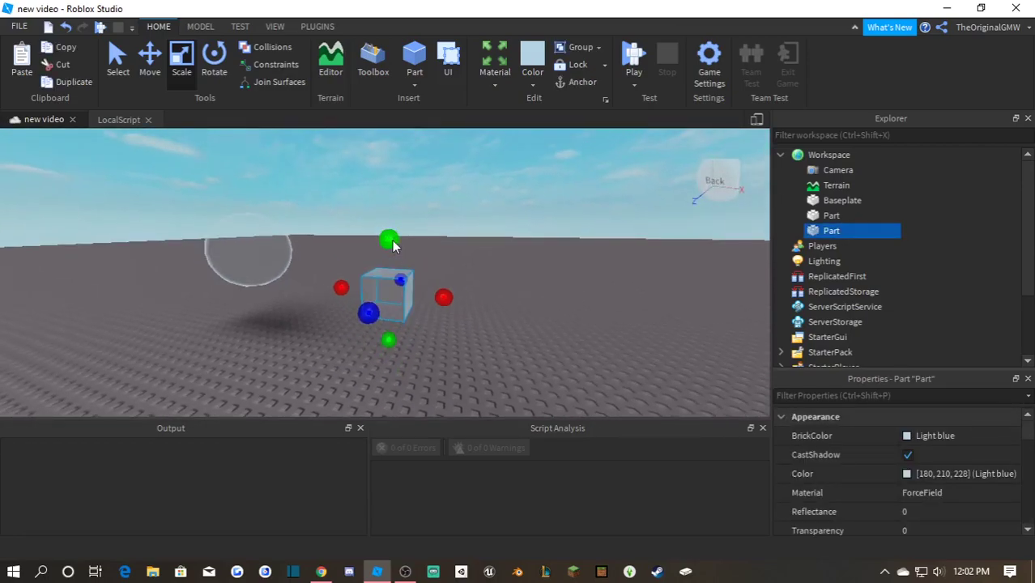
left_click_drag(393, 245, 489, 312)
mouse_move(373, 316)
left_mouse_down()
mouse_move(357, 342)
mouse_move(366, 314)
left_mouse_up()
left_click_drag(504, 300, 455, 307)
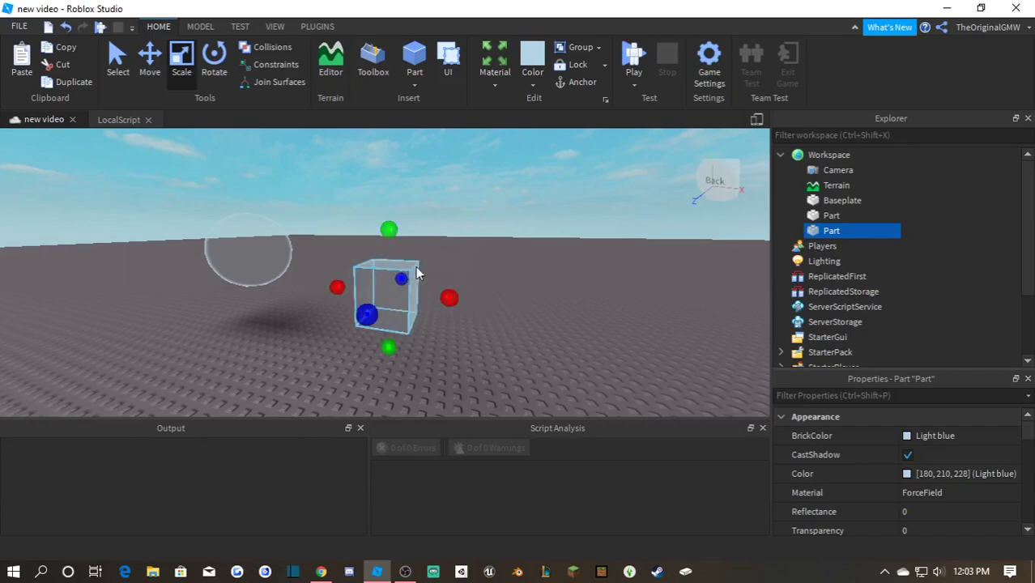
Adjust the cube further from its upper face with the Scale tool and check it from several angles.
right_click_drag(455, 237, 493, 230)
scroll(493, 230, "up", 4)
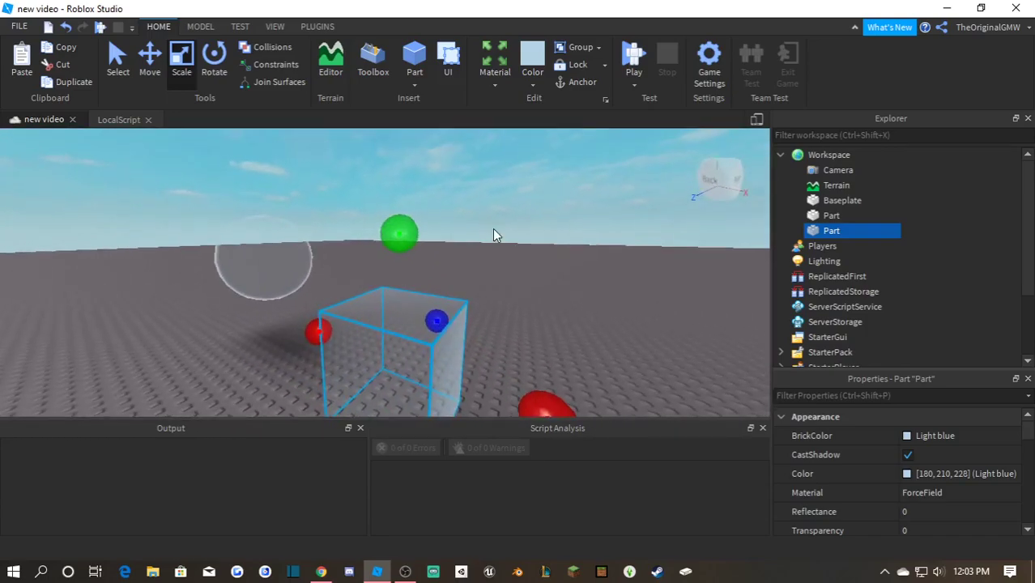
scroll(492, 230, "down", 4)
scroll(492, 230, "up", 3)
scroll(493, 236, "down", 3)
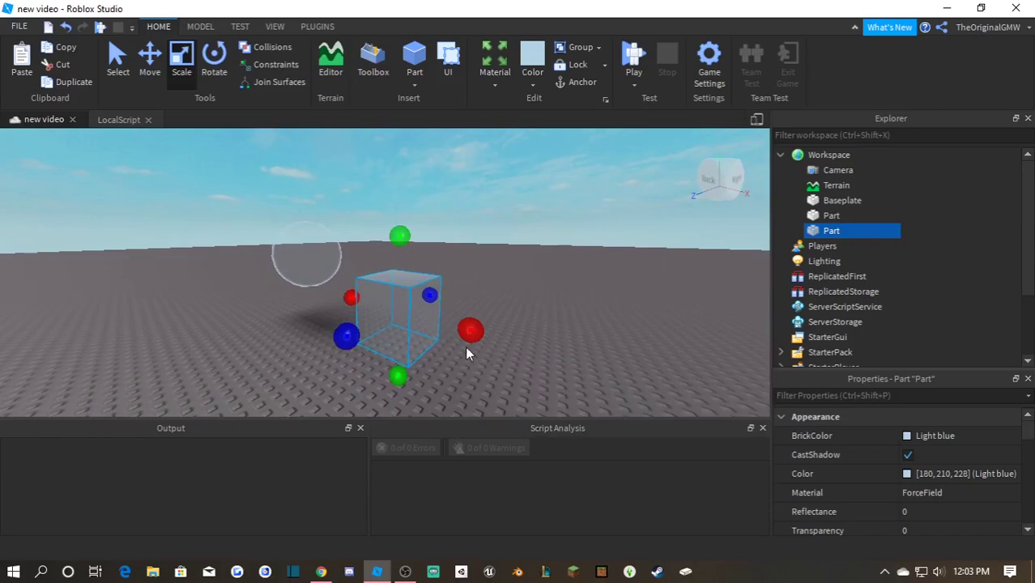
left_click_drag(399, 239, 421, 195)
right_click_drag(420, 192, 420, 186)
mouse_move(420, 187)
left_mouse_down("shift")
mouse_move(412, 122)
mouse_move(414, 180)
left_mouse_up("shift")
right_click_drag(414, 180, 417, 180)
left_click_drag(417, 179, 426, 208, "shift")
right_click_drag(426, 208, 424, 212)
left_click_drag(426, 208, 407, 170, "shift")
key("f")
scroll(447, 175, "up", 2)
right_click_drag(455, 175, 458, 176)
scroll(486, 180, "down", 5)
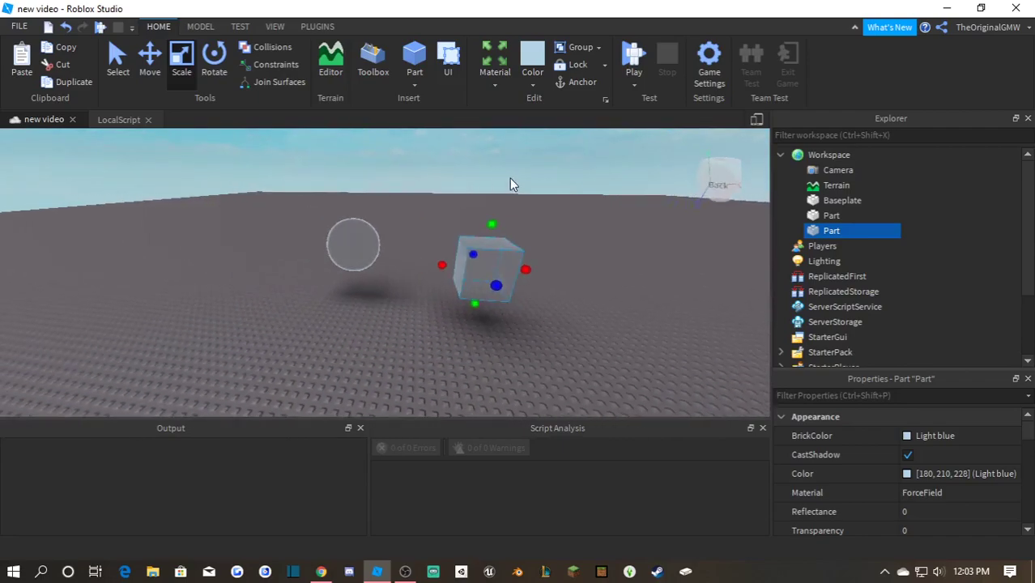
Set the cube and the sphere down side by side on the baseplate and clear the selection.
scroll(454, 251, "down", 3)
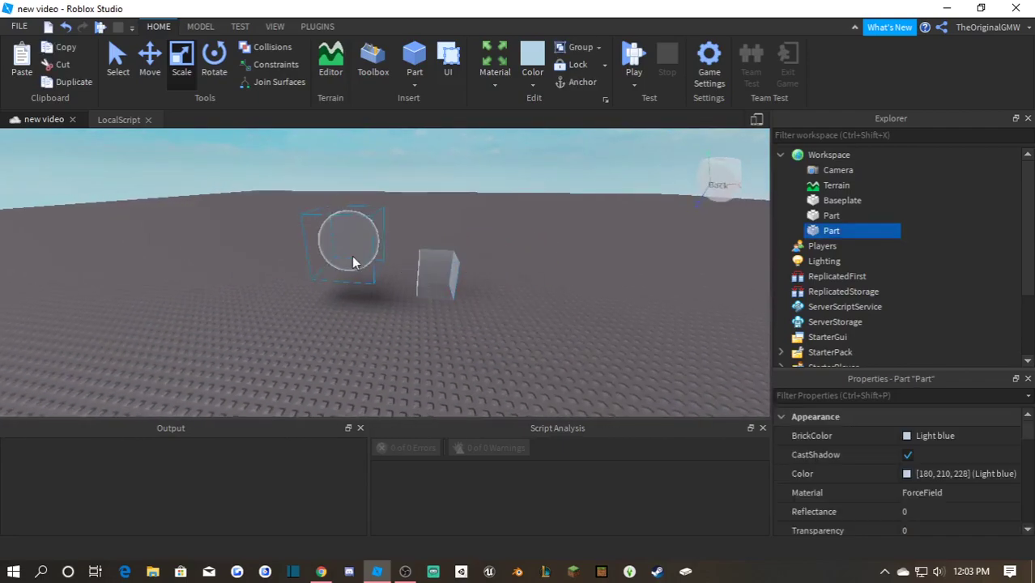
left_click_drag(352, 257, 370, 270)
left_click(514, 223)
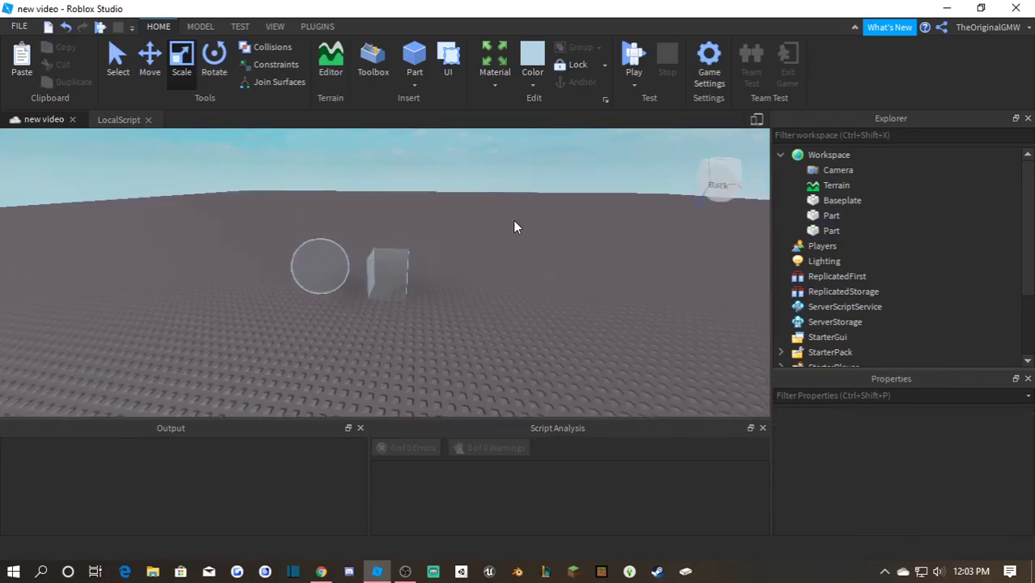
left_click(497, 90)
left_click(413, 84)
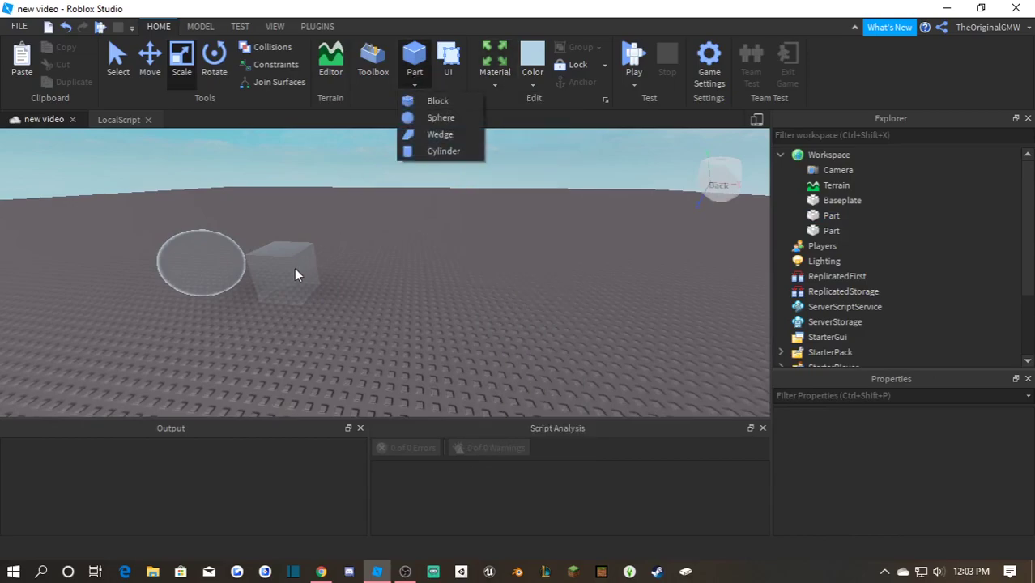
left_click(236, 262)
key("a")
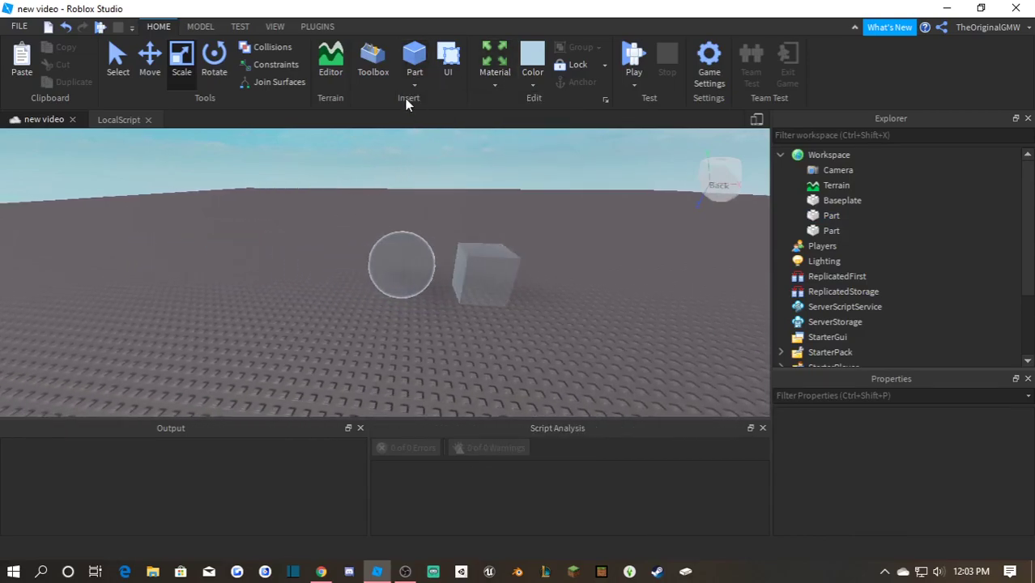
Insert a wedge part near the sphere and undo the accidental change to the sphere.
left_click(414, 84)
left_click(432, 137)
scroll(376, 249, "up", 3)
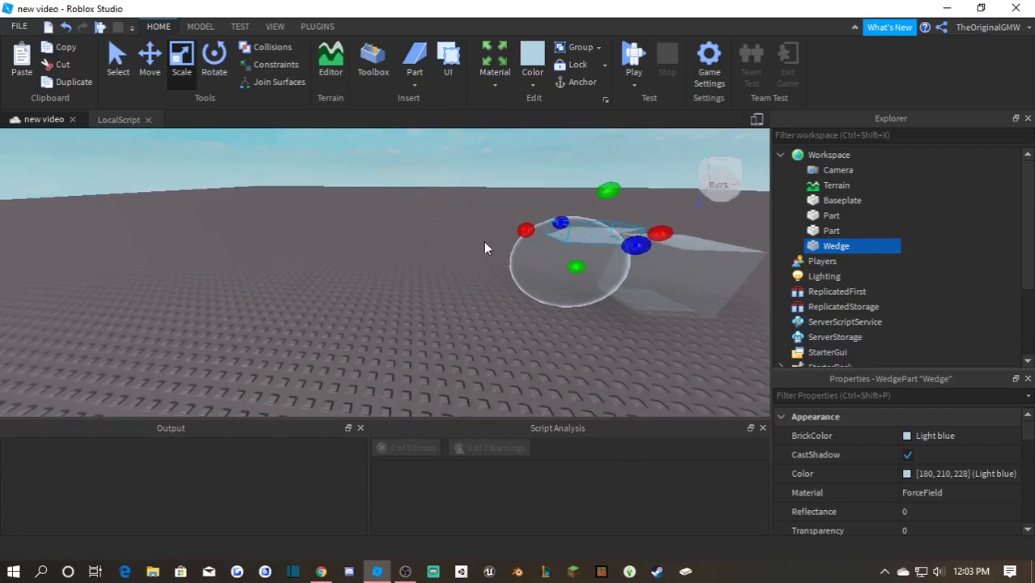
left_click_drag(559, 259, 510, 290)
key("ctrl+z")
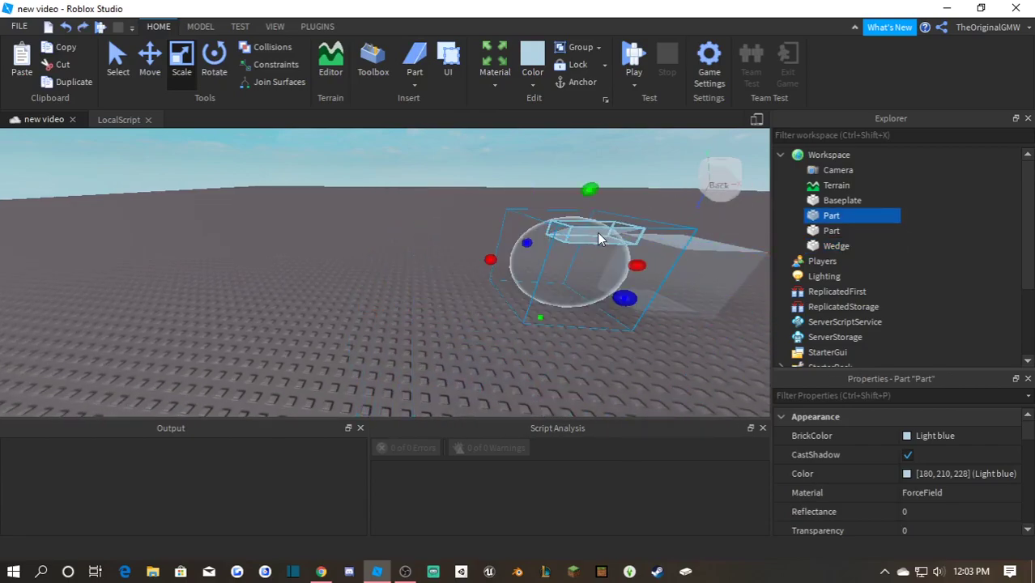
Enlarge the wedge into a wide ramp and place it clear of the sphere and cube.
left_click_drag(597, 232, 444, 214)
left_click(497, 183)
right_click_drag(497, 183, 497, 183)
scroll(497, 183, "down", 2)
left_click(455, 269)
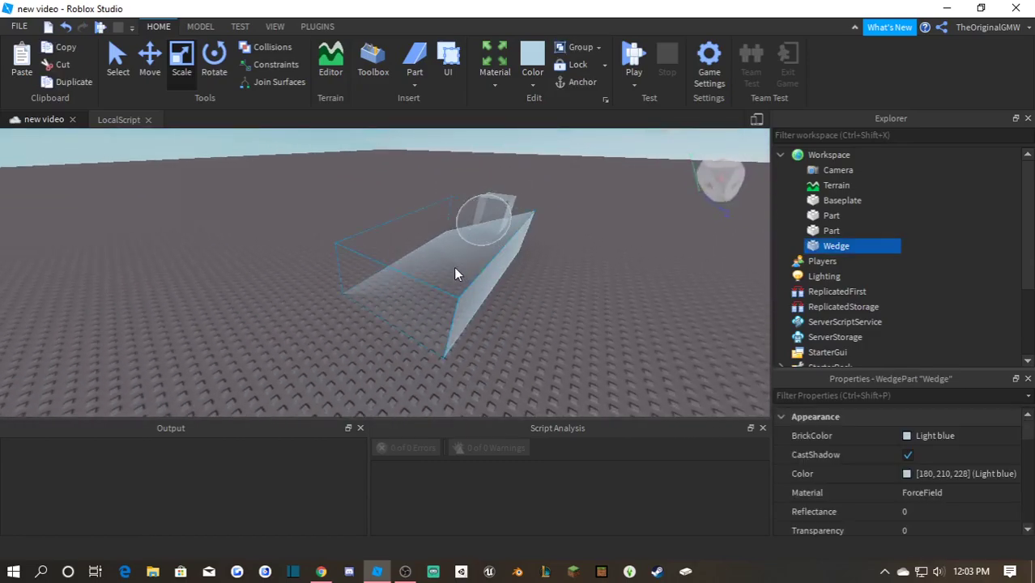
mouse_move(405, 237)
left_mouse_down()
mouse_move(425, 241)
mouse_move(346, 208)
mouse_move(388, 231)
left_mouse_up()
Select the sphere, cube and wedge together, apply the Smooth Plastic material and clear the selection.
left_click_drag(264, 136, 610, 268)
left_click(495, 65)
left_click(547, 398)
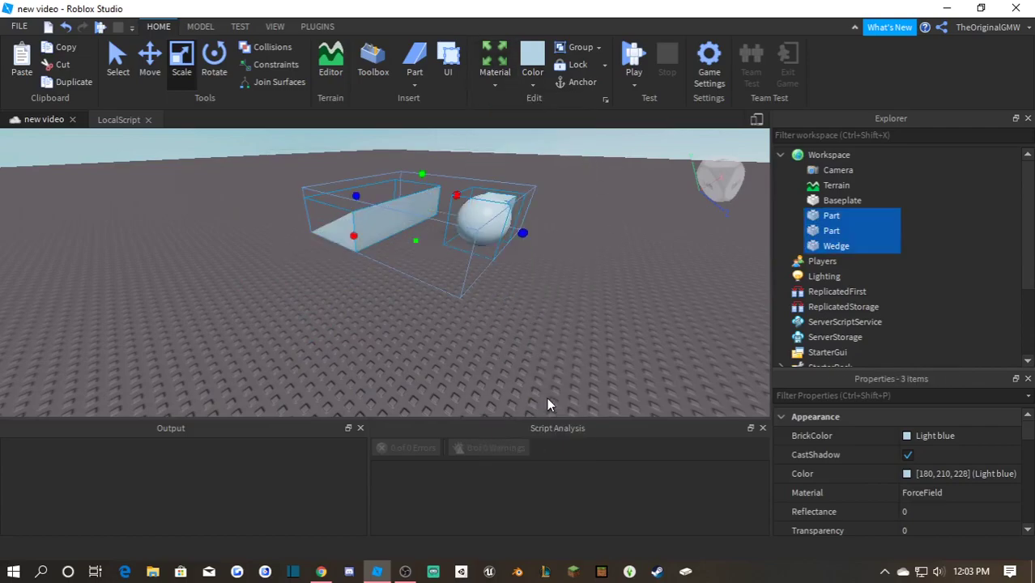
left_click(573, 240)
right_click_drag(573, 240, 572, 239)
key("w")
key("s")
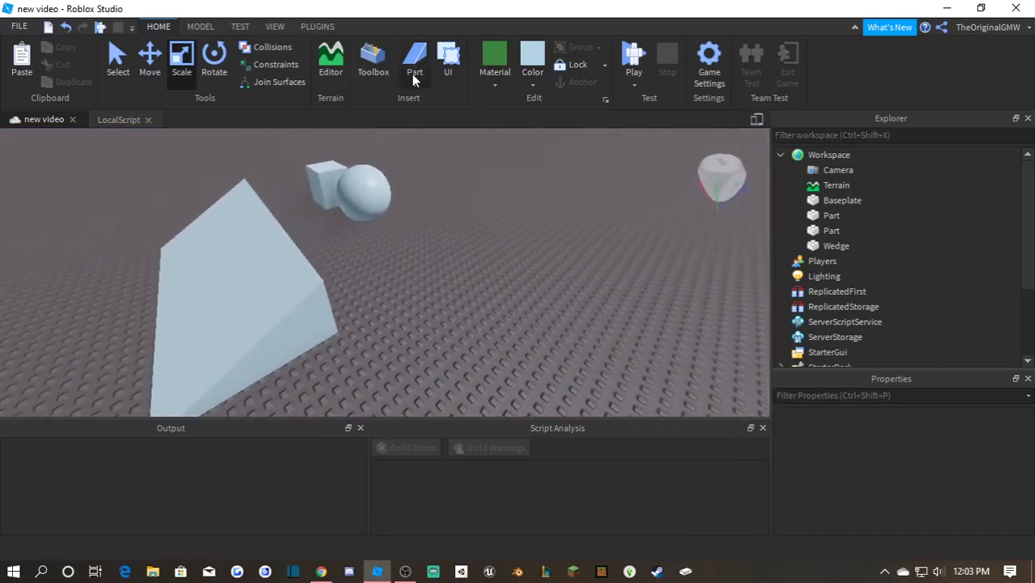
Insert a cylinder part and enlarge it into a long log beside the sphere.
left_click(429, 153)
left_click(436, 255)
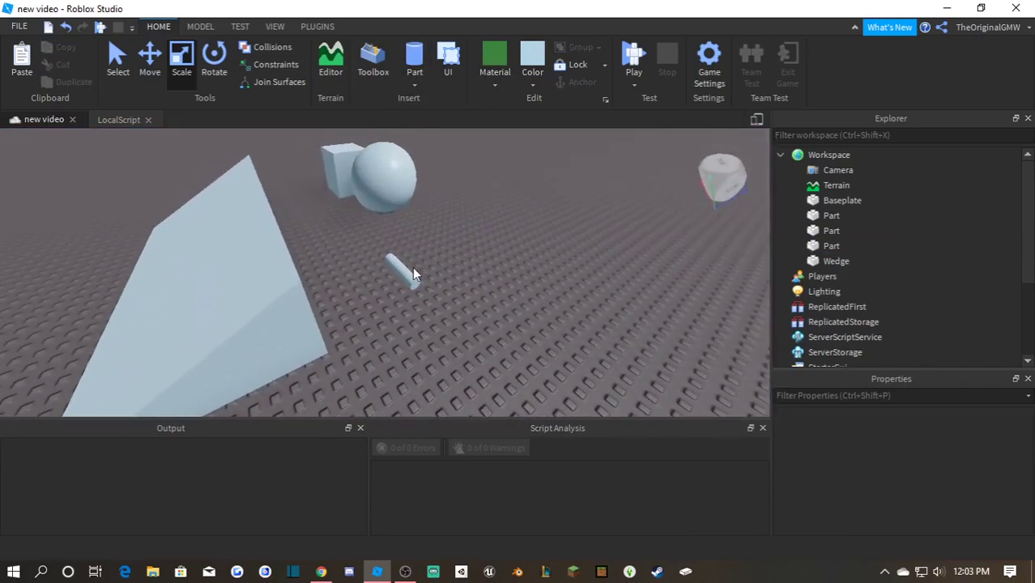
left_click(413, 263)
left_click_drag(404, 247, 407, 207)
left_click(482, 189)
Examine the arrangement of cube, sphere, cylinder and wedge from several sides.
key("d")
right_click_drag(478, 188, 478, 188)
scroll(478, 195, "up", 3)
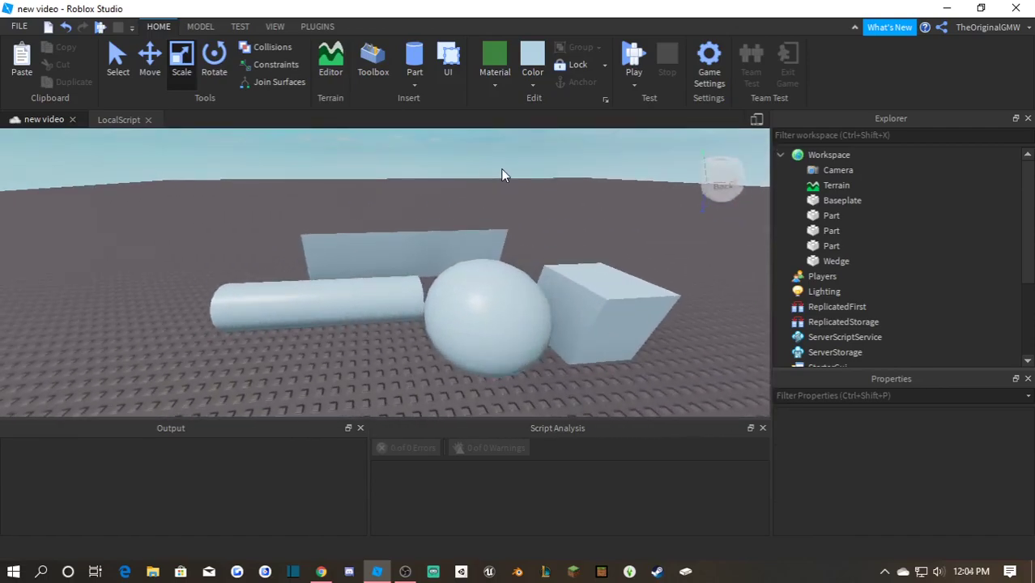
key("s")
key("a")
key("w")
key("d")
key("s")
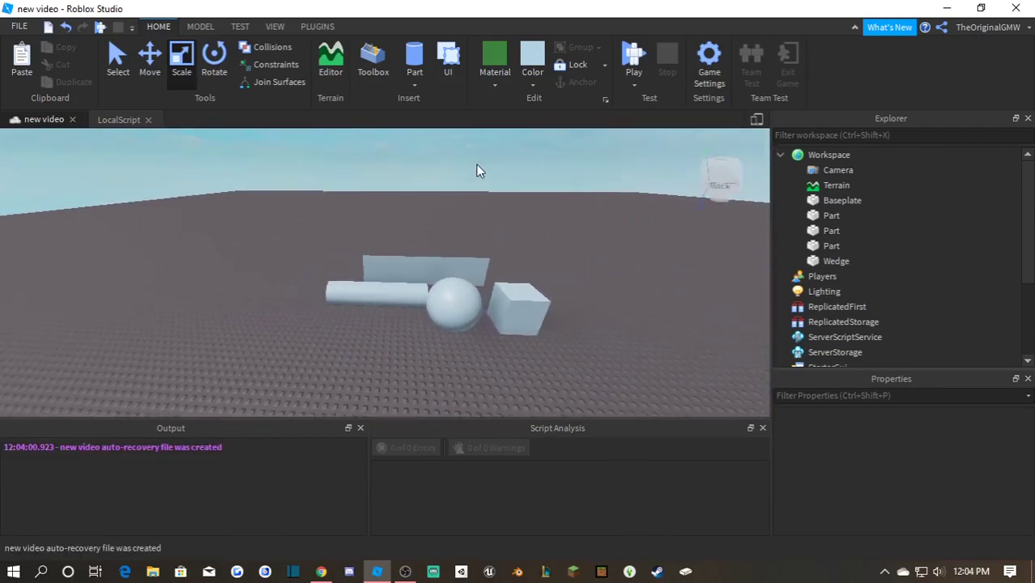
right_click_drag(477, 164, 473, 174)
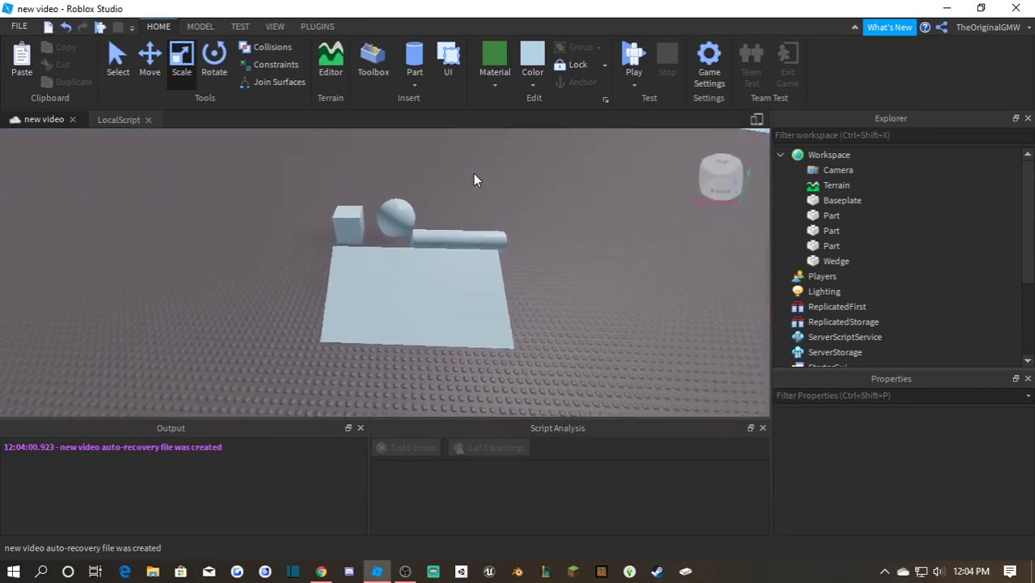
Select all four parts, try the Metal and Smooth Plastic materials on them, and apply Fabric.
left_click_drag(257, 178, 612, 373)
left_click(505, 85)
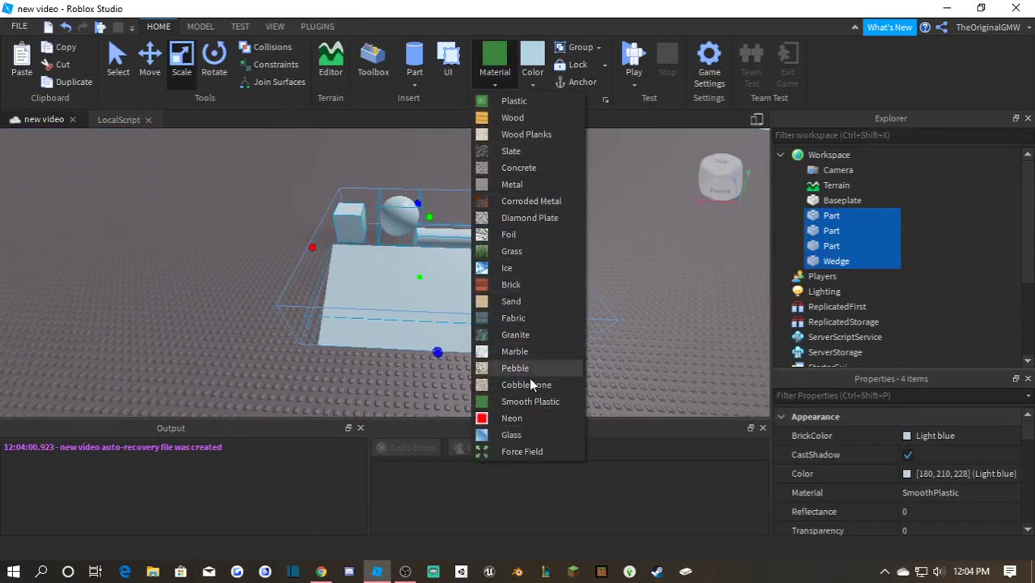
left_click(521, 188)
left_click(500, 87)
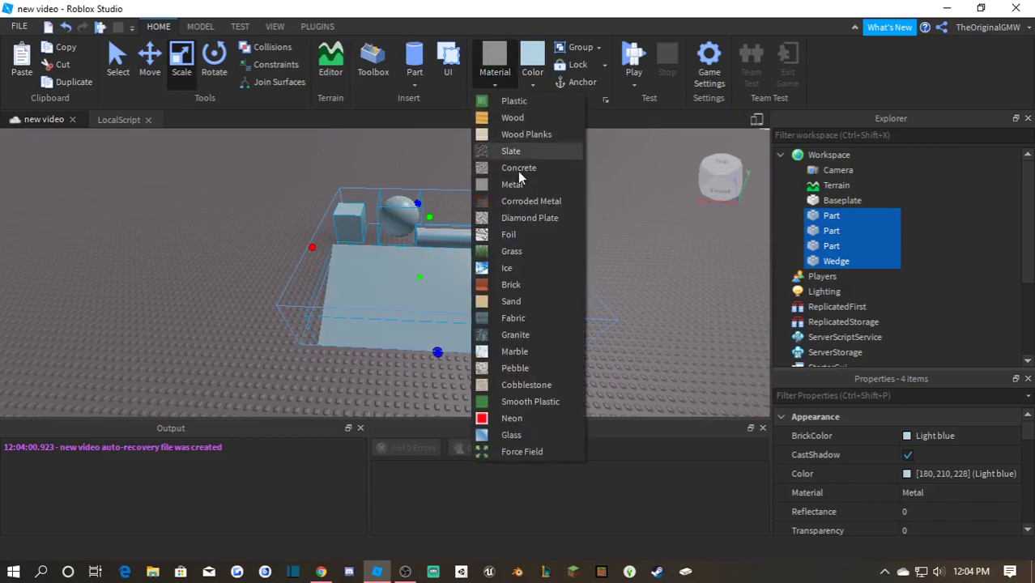
left_click(519, 397)
left_click(506, 84)
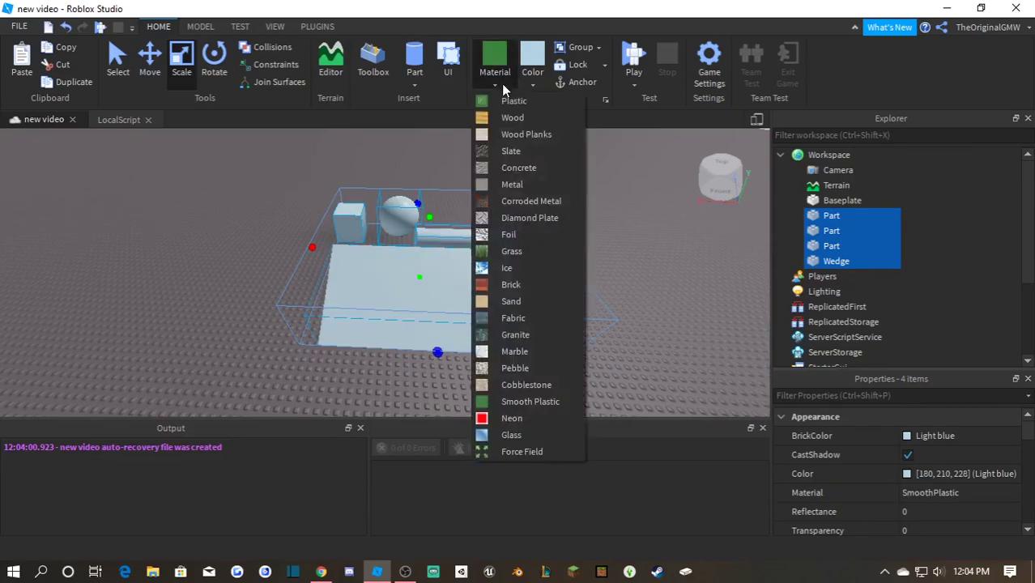
left_click(511, 322)
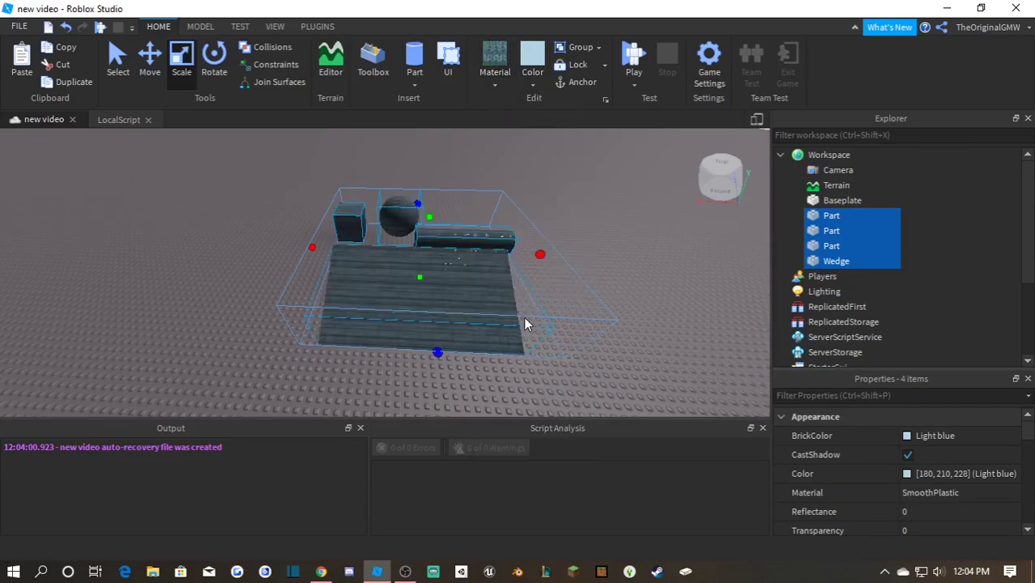
left_click(500, 84)
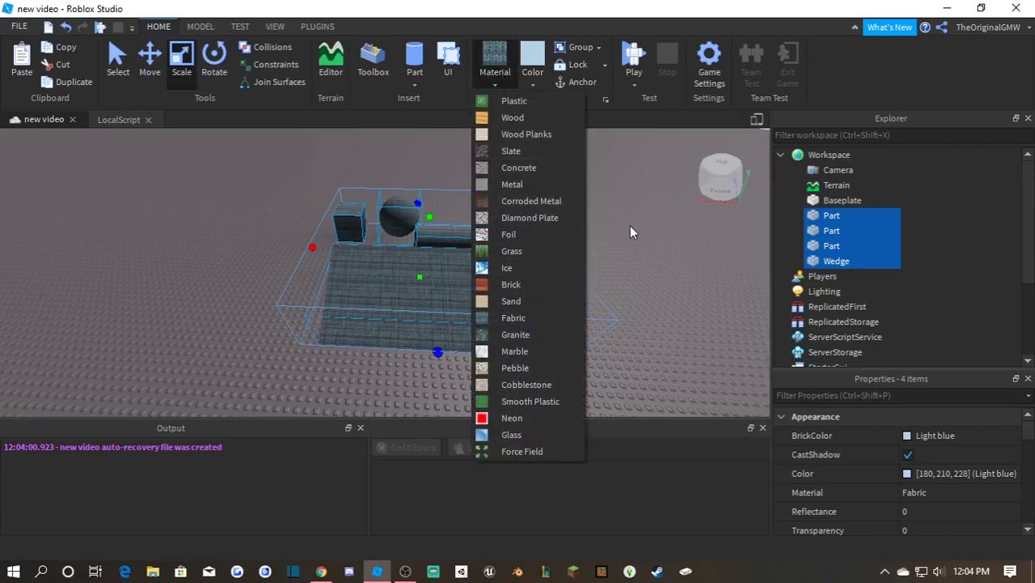
left_click(635, 230)
Select all four parts and view the available part colors without picking one.
key("d")
right_click_drag(636, 228, 636, 228)
key("d")
key("w")
key("s")
key("w")
key("a")
left_click_drag(306, 204, 548, 383)
left_click(533, 81)
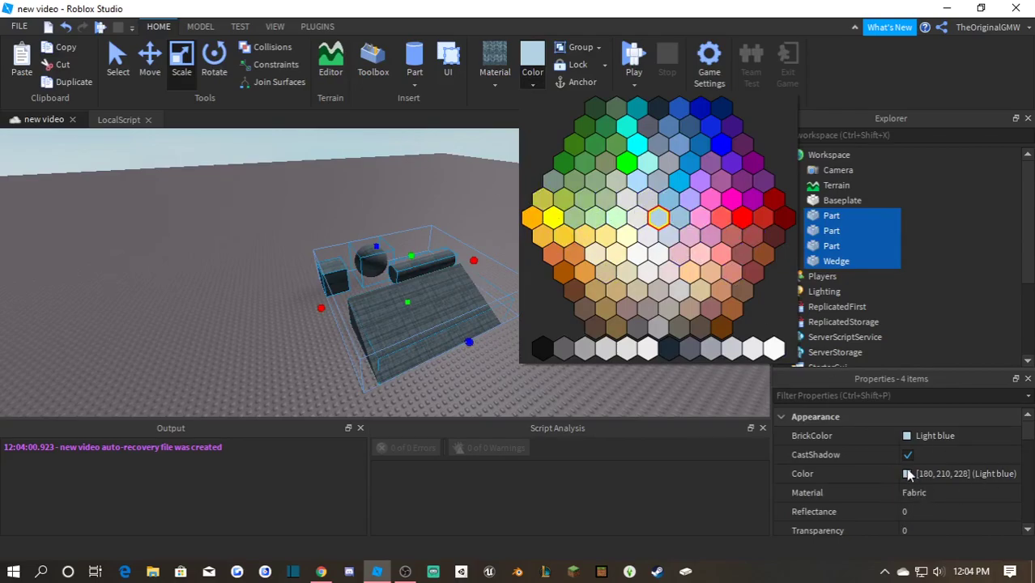
left_click(519, 177)
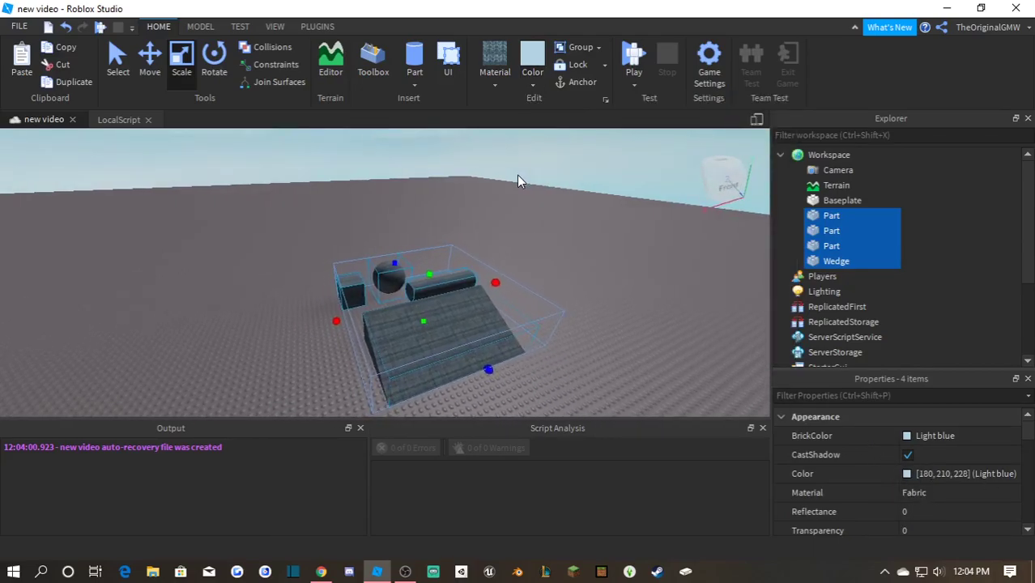
Look through the Play, Play Here and Run options for testing the game.
left_click(635, 84)
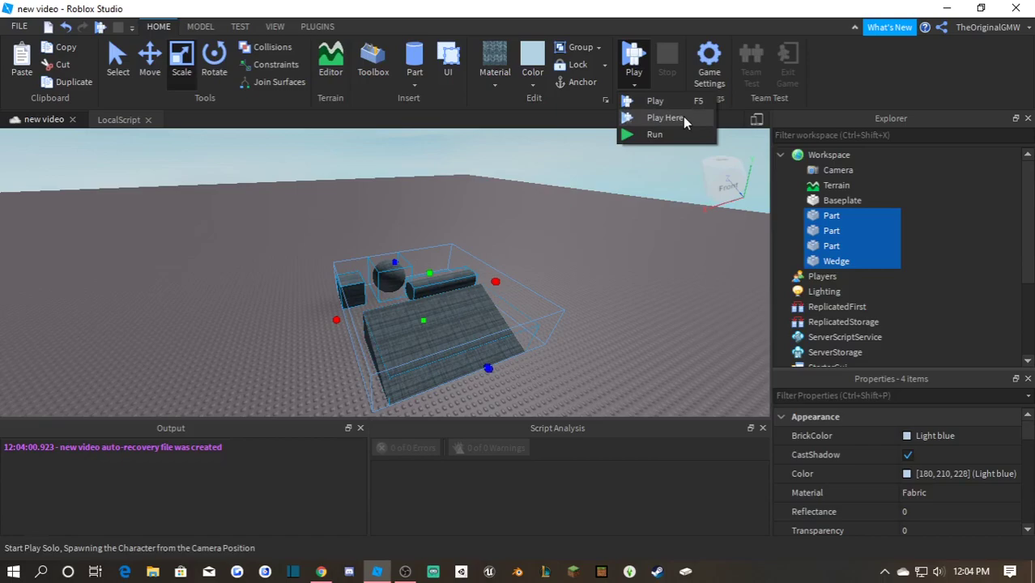
left_click(683, 119)
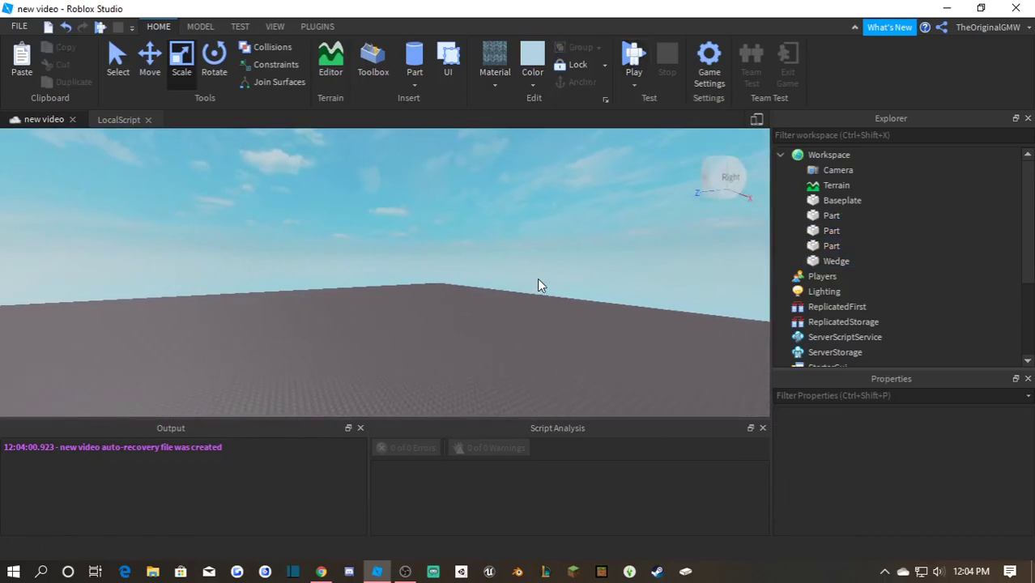
right_click_drag(538, 280, 566, 220)
left_click(636, 84)
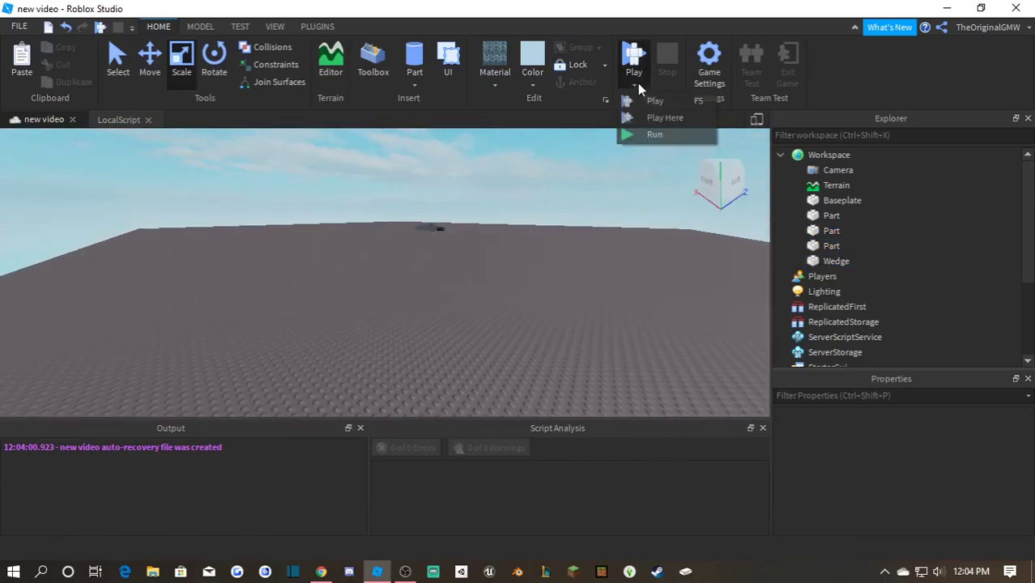
left_click(468, 375)
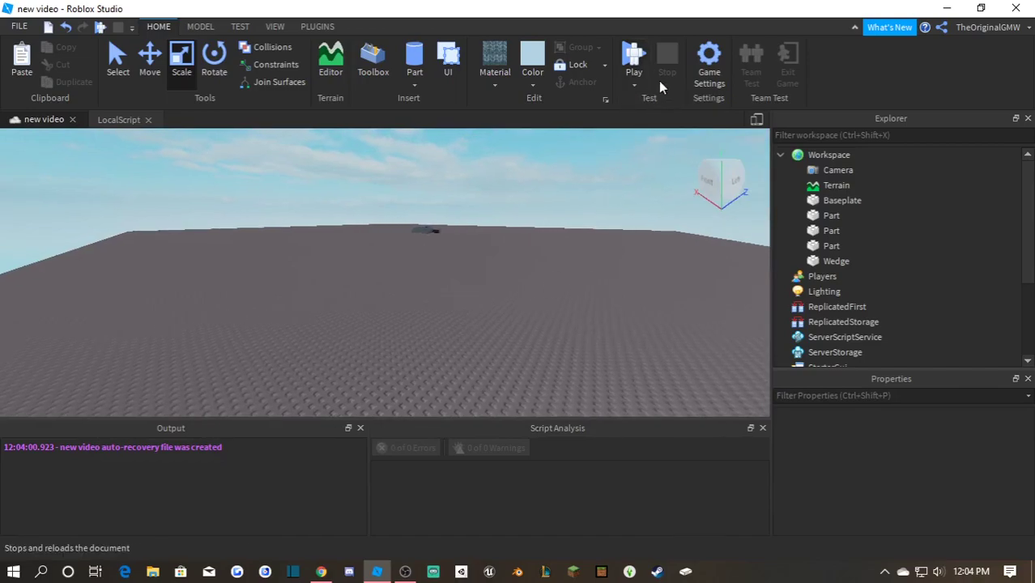
left_click(635, 84)
Return to the four fabric parts and look them over from the front and side.
key("w")
right_click_drag(407, 259, 409, 260)
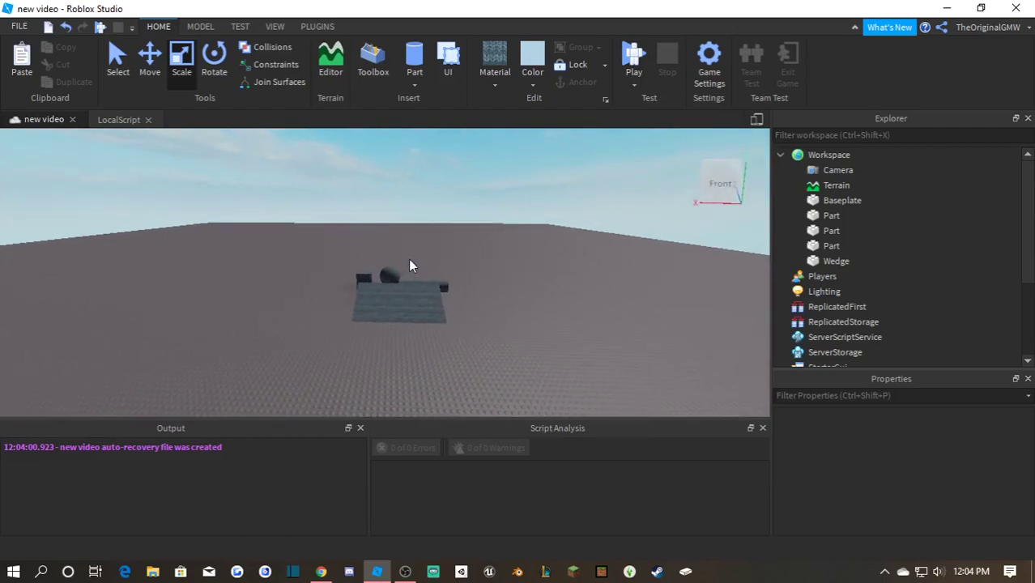
key("w")
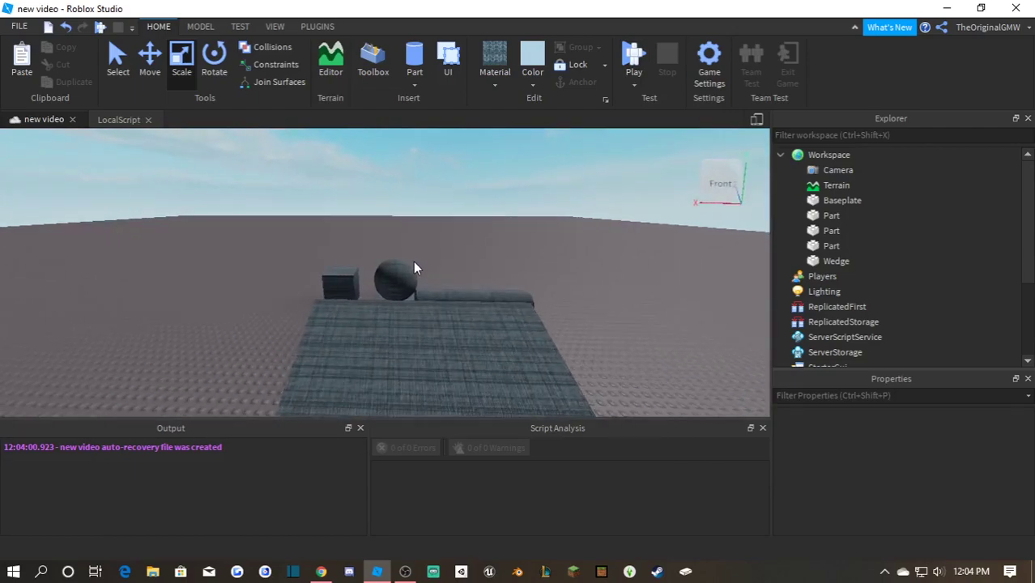
right_click_drag(414, 268, 416, 268)
scroll(416, 268, "down", 5)
left_click(421, 276)
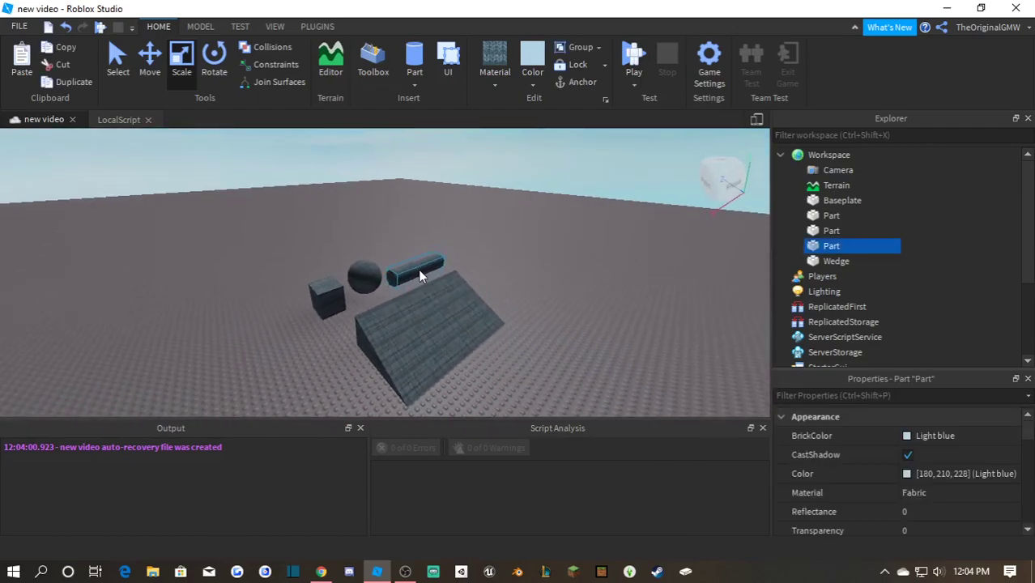
left_click(499, 257)
right_click_drag(592, 276, 596, 279)
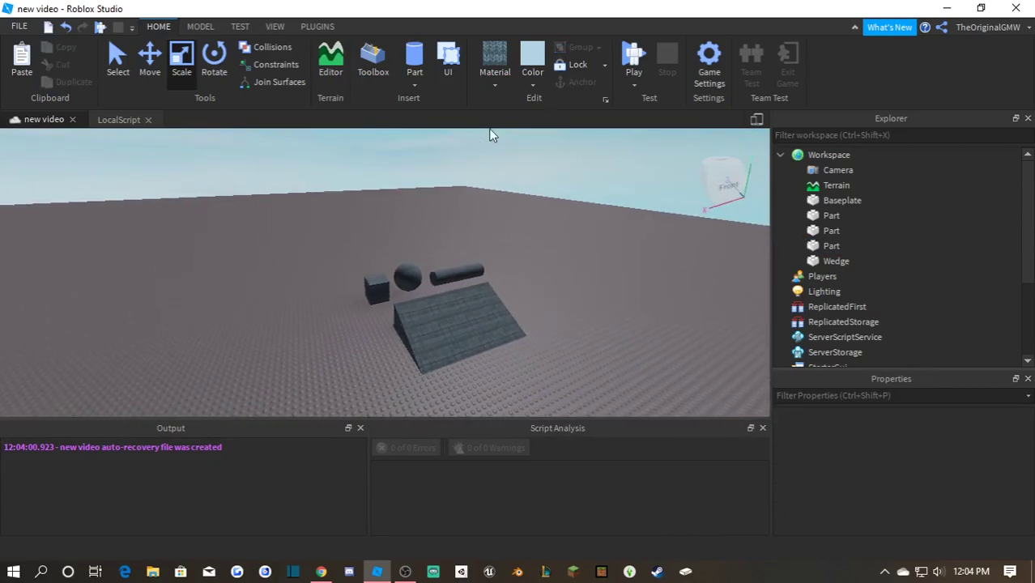
Move the cube away from the sphere and narrow it slightly with the Scale tool.
left_click(201, 27)
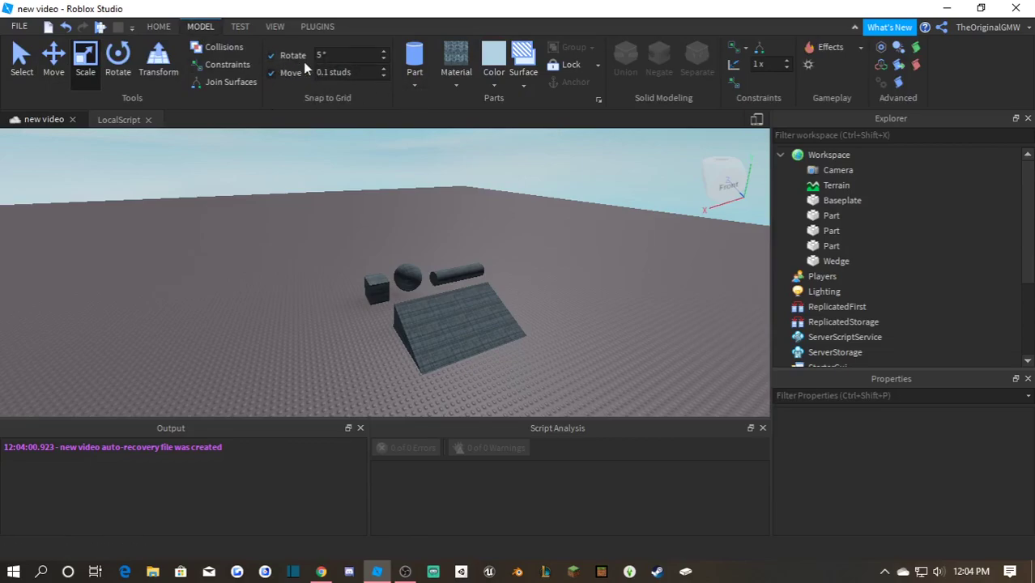
scroll(428, 169, "down", 5)
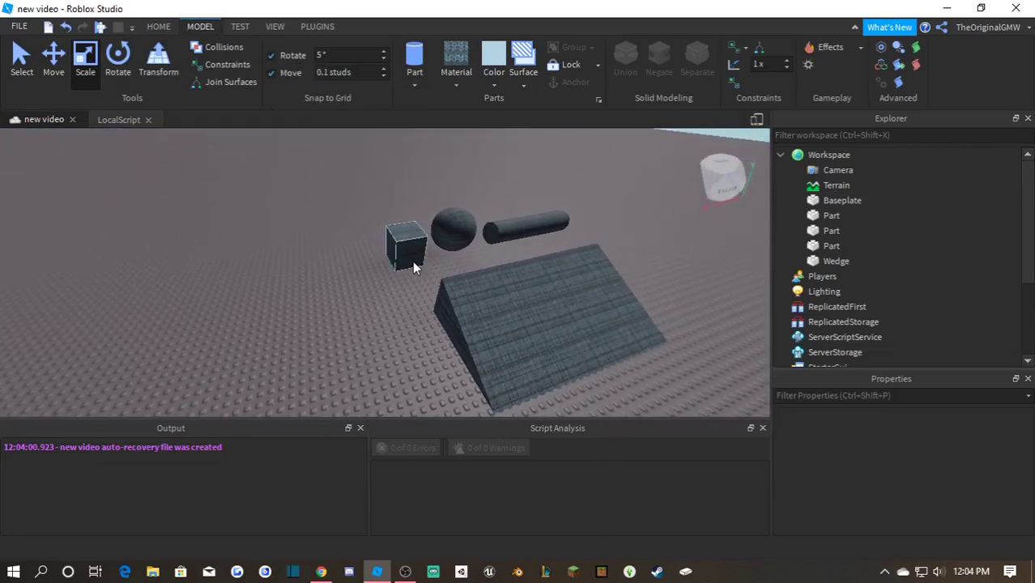
left_click_drag(414, 265, 306, 261)
key("w")
right_click_drag(355, 218, 355, 217)
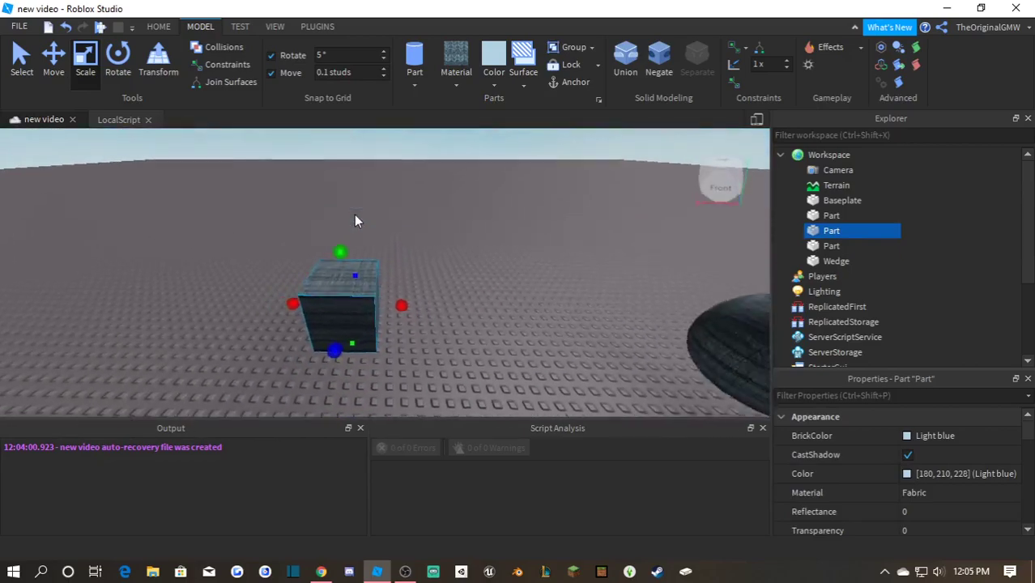
scroll(355, 215, "down", 1)
mouse_move(401, 298)
left_mouse_down()
mouse_move(414, 303)
mouse_move(392, 301)
left_mouse_up()
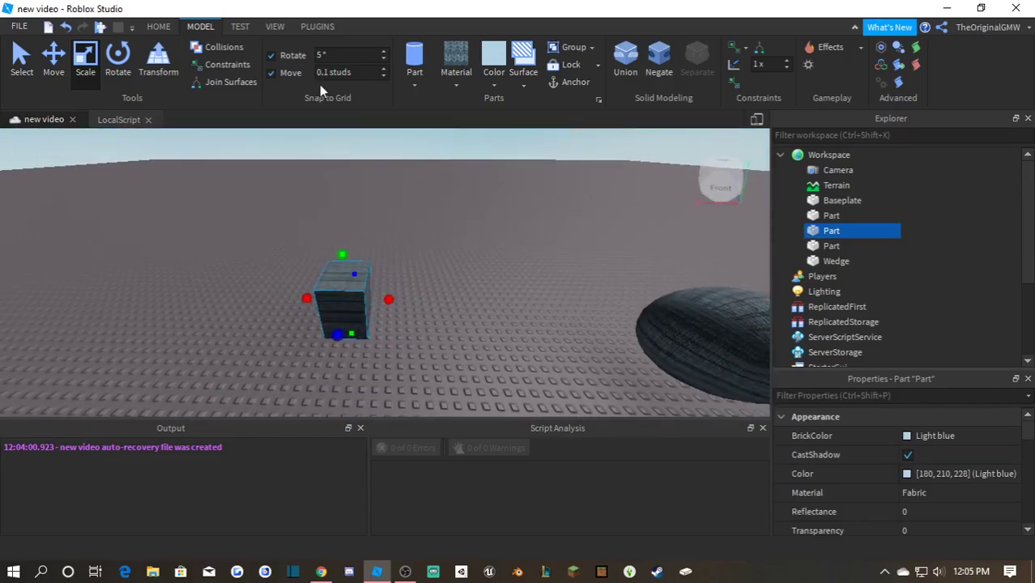
Set the Move snap increment to 10 studs and try to scale the cube with it.
left_click(334, 73)
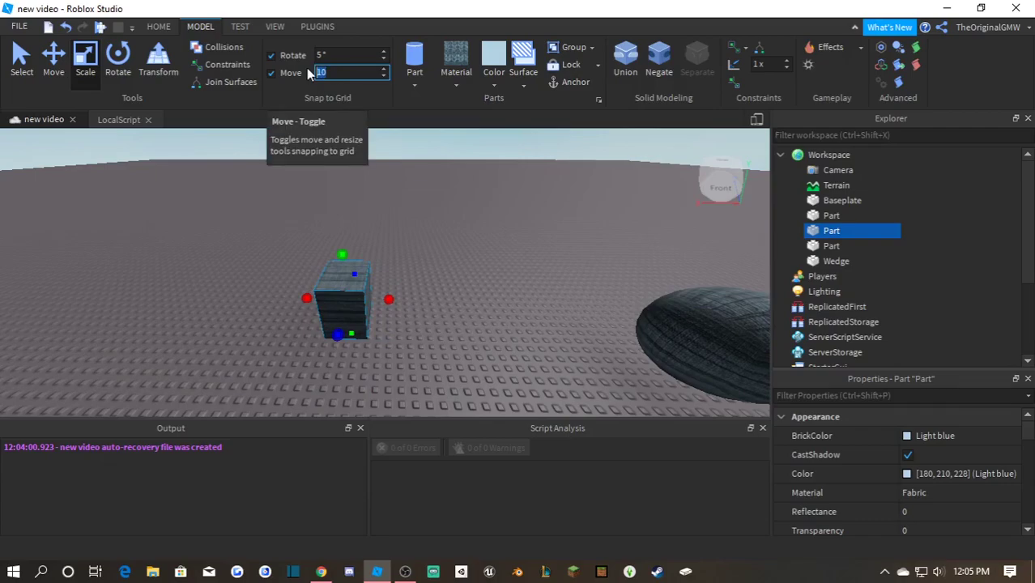
mouse_move(389, 299)
left_mouse_down()
mouse_move(522, 301)
mouse_move(152, 287)
mouse_move(276, 294)
mouse_move(140, 308)
mouse_move(232, 226)
left_mouse_up()
Set the Rotate snap increment to 45° and try turning the cube back and forth with the Rotate tool.
left_click(342, 58)
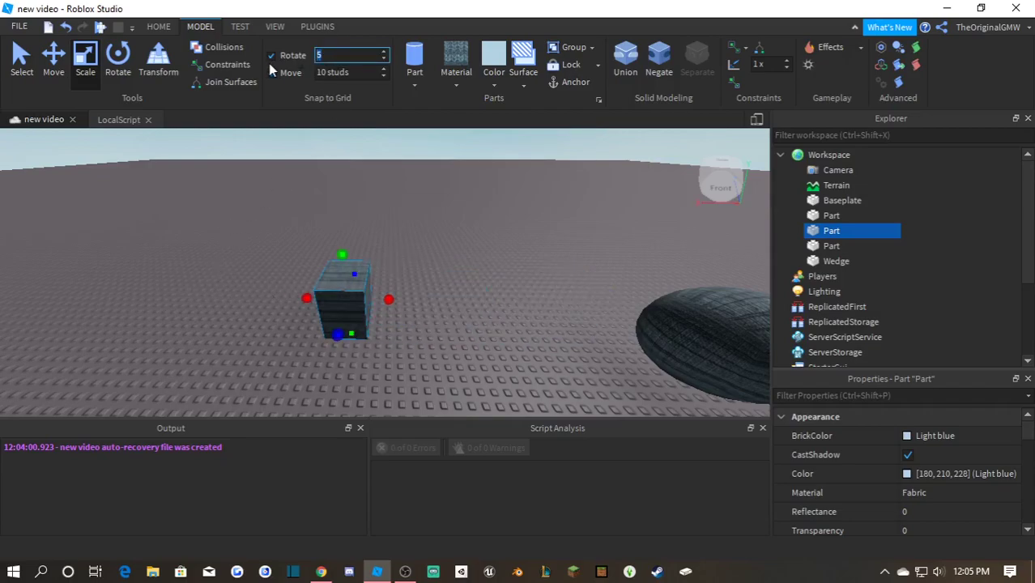
type("45")
left_click(117, 58)
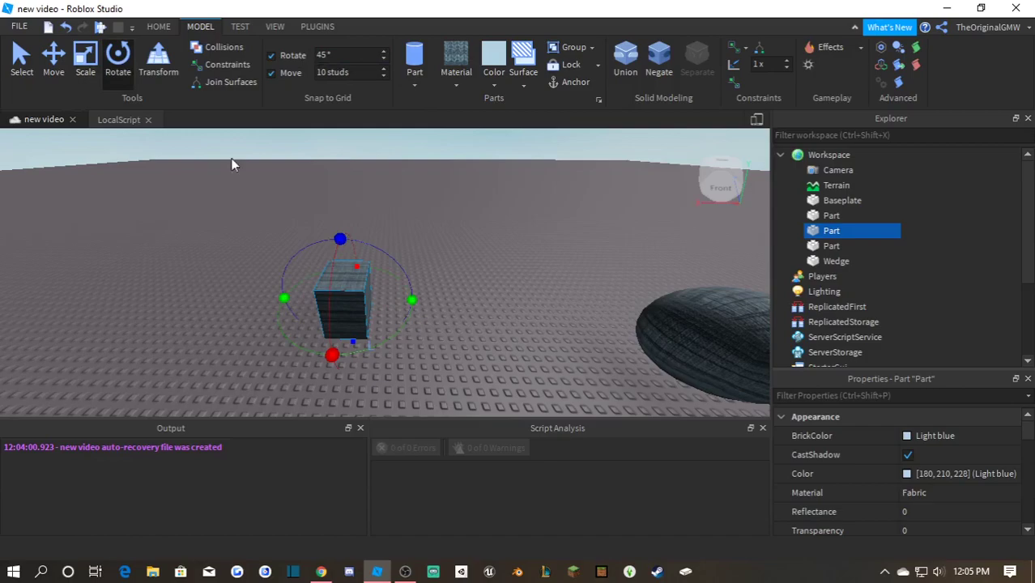
left_click_drag(340, 244, 214, 264)
left_click_drag(315, 243, 337, 236)
Set the Rotate snap increment to 90°, turn the cube with it and clear the selection.
left_click_drag(345, 55, 216, 53)
type("90")
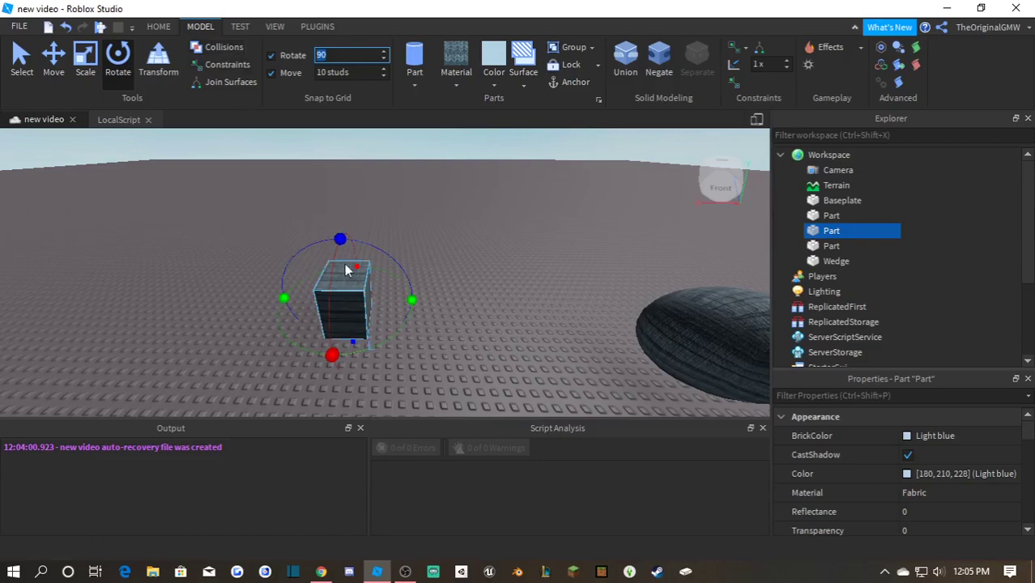
left_click(306, 249)
left_click(342, 304)
left_click_drag(340, 240, 246, 220)
left_click(424, 181)
scroll(425, 184, "down", 3)
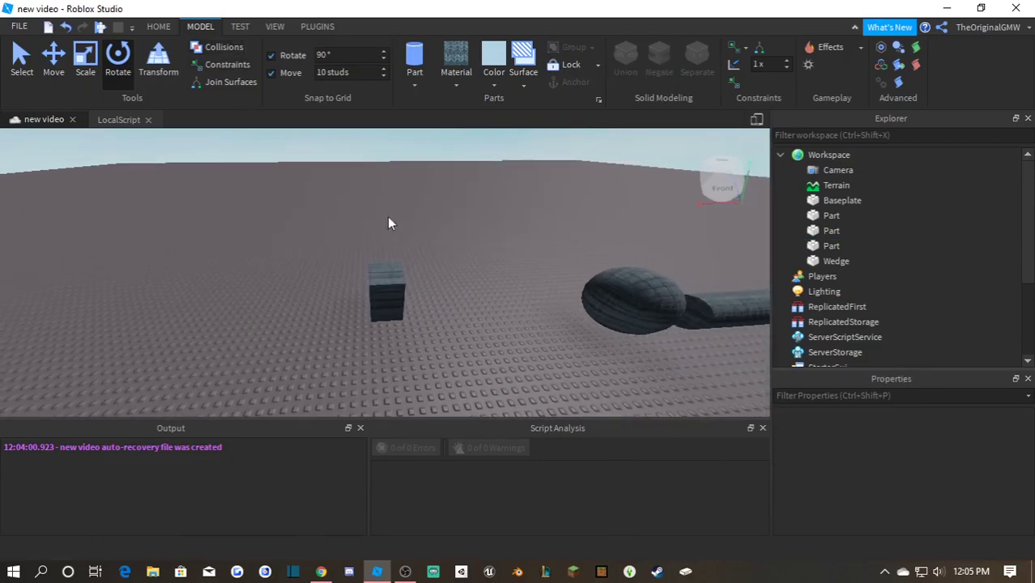
Select the cube again and display the simulation and testing tools.
left_click(386, 310)
scroll(389, 272, "up", 3)
right_click_drag(387, 310, 381, 243)
left_click(240, 26)
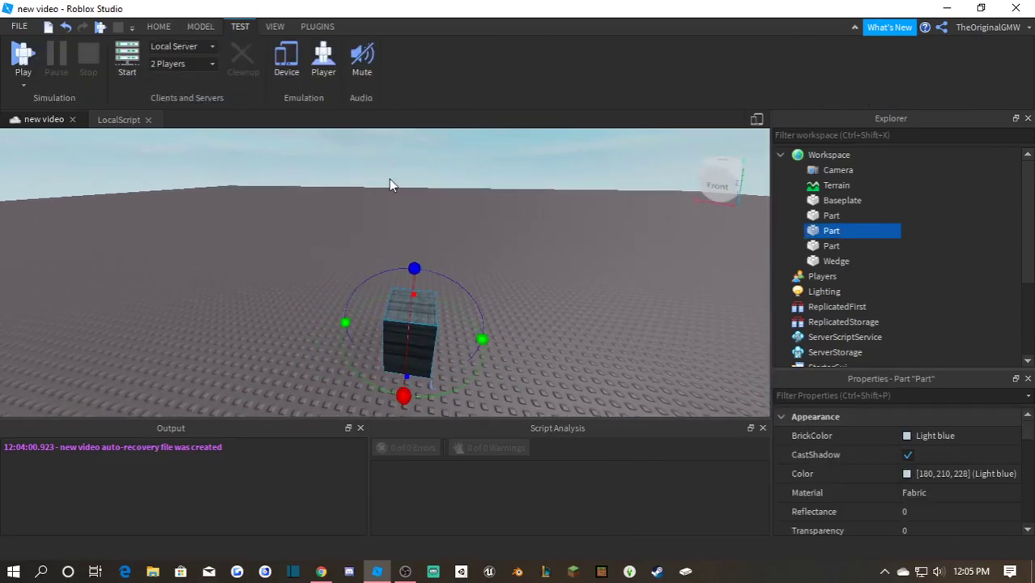
scroll(393, 185, "up", 3)
scroll(393, 184, "down", 3)
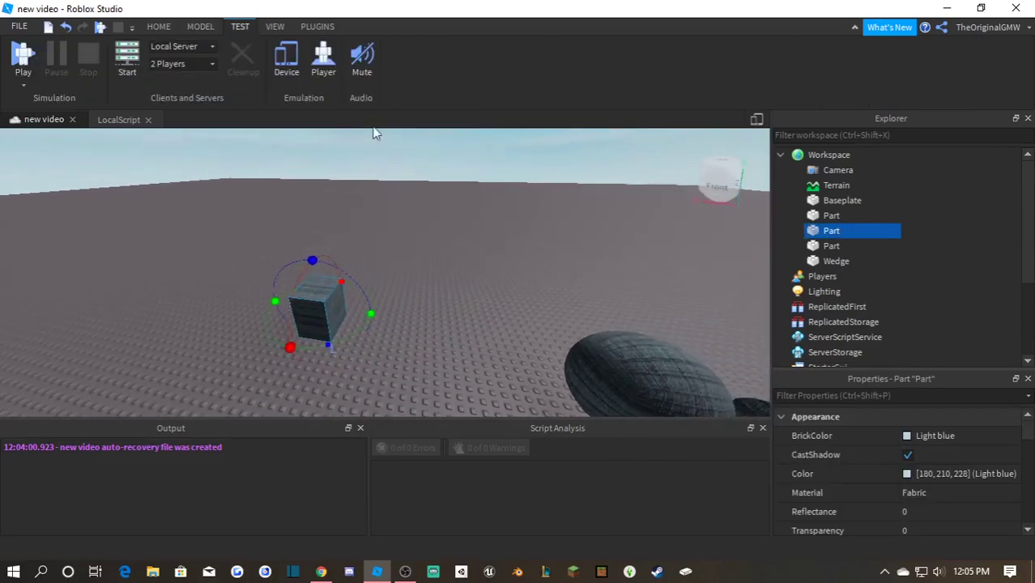
Display the window and view options, clear the part selection and collapse the Workspace tree in the Explorer.
left_click(275, 26)
right_click_drag(427, 228, 476, 217)
left_click(475, 217)
left_click(780, 155)
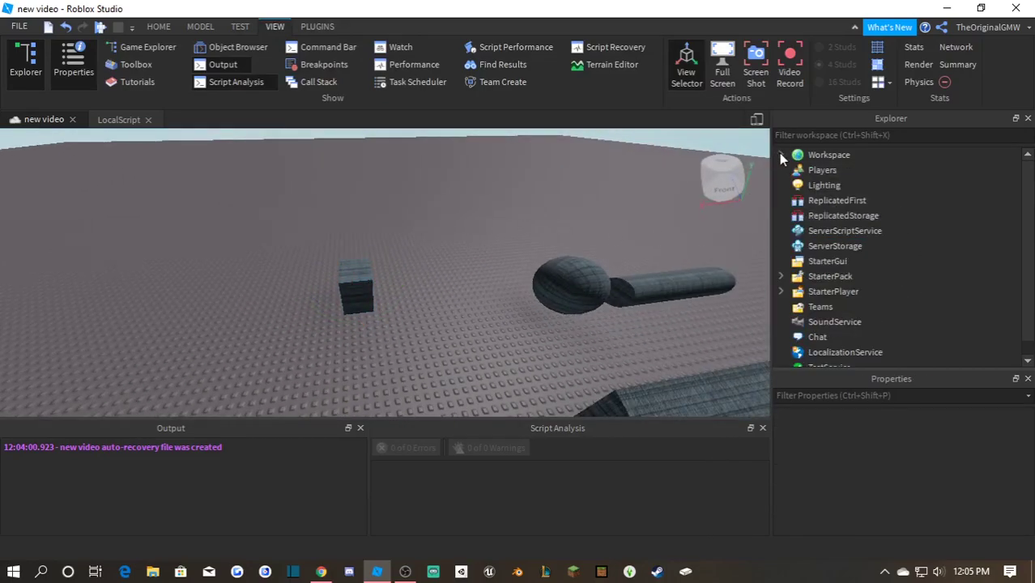
scroll(510, 296, "down", 3)
right_click_drag(485, 286, 485, 286)
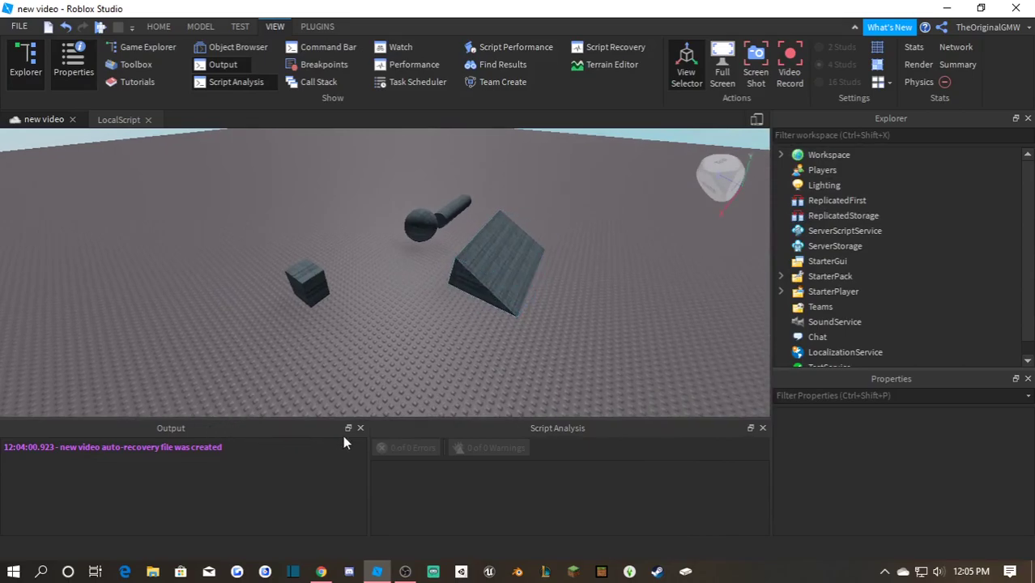
Undock the Script Analysis window, dock it again beside Output and slightly reduce the height of both windows.
double_click(373, 423)
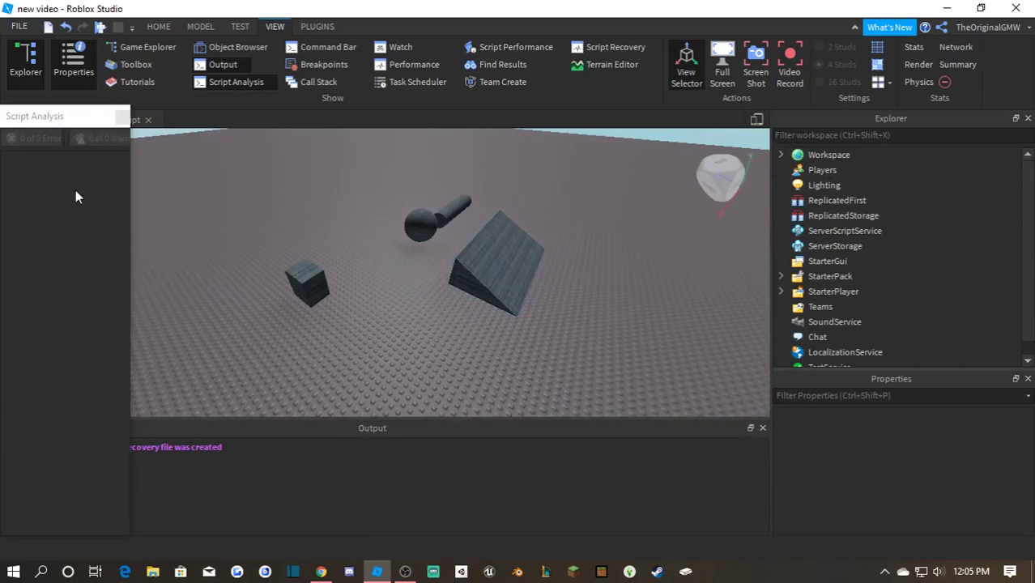
left_click_drag(51, 123, 363, 465)
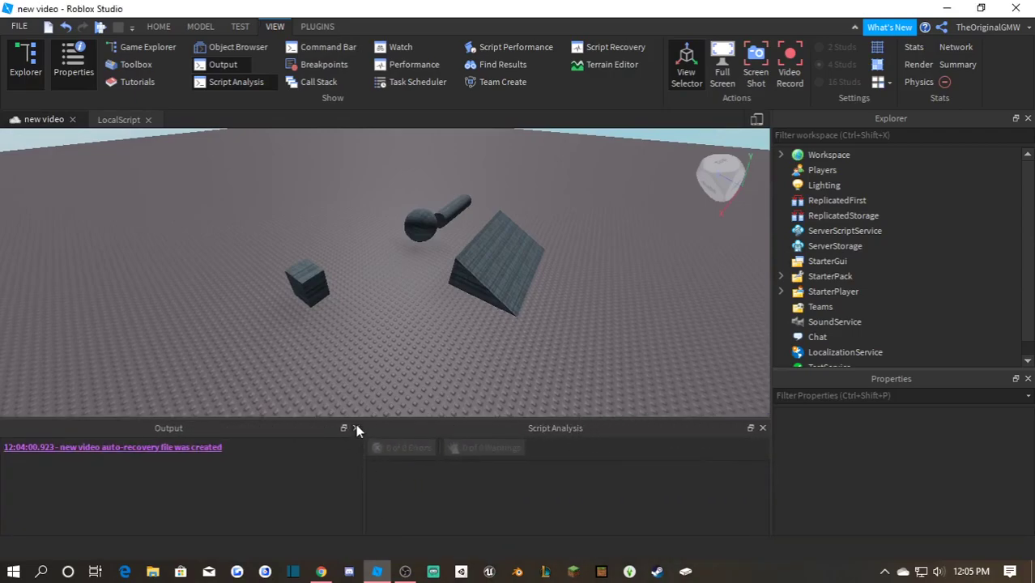
mouse_move(364, 417)
left_mouse_down()
mouse_move(365, 451)
mouse_move(370, 435)
left_mouse_up()
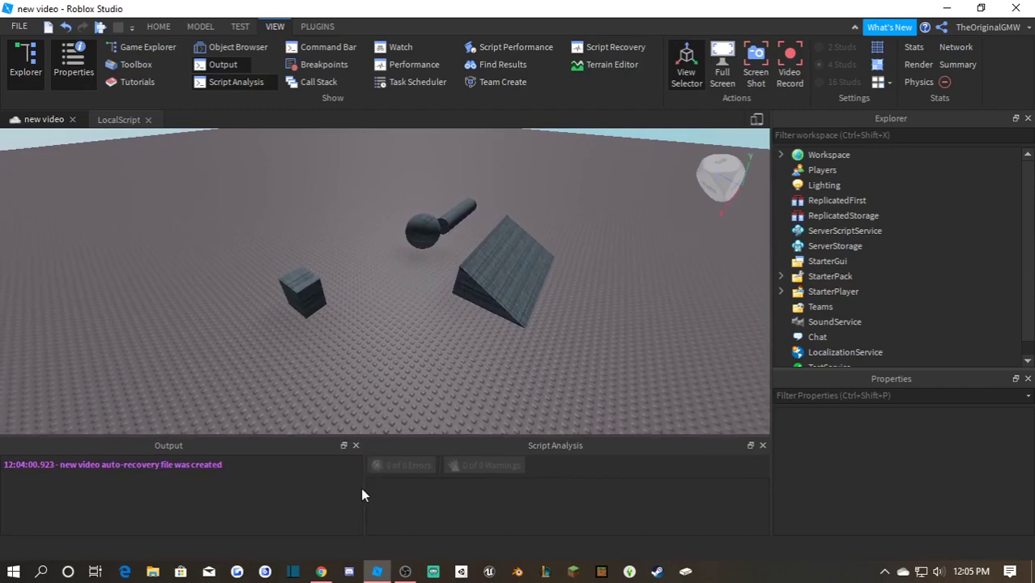
left_click_drag(362, 495, 361, 496)
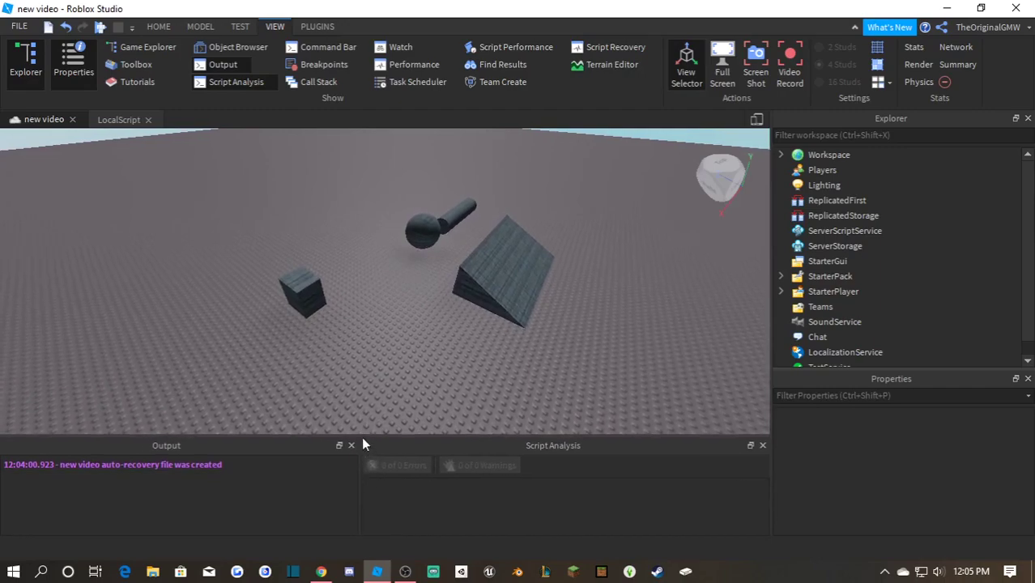
mouse_move(362, 438)
left_mouse_down()
mouse_move(362, 449)
mouse_move(361, 436)
left_mouse_up()
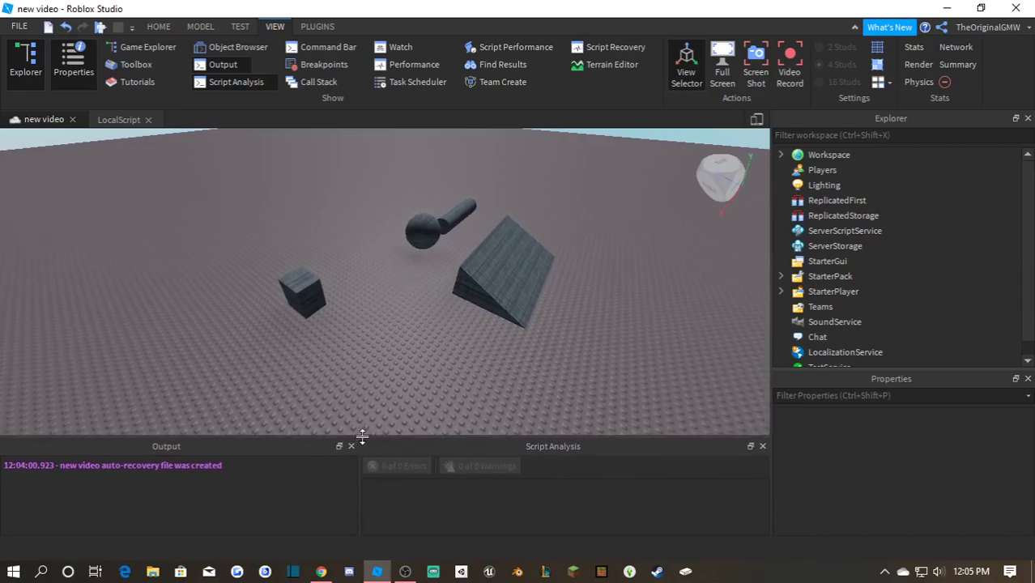
Highlight the auto-recovery message text in the Output window.
left_click_drag(299, 489, 5, 464)
left_click(164, 514)
left_click_drag(68, 476, 80, 470)
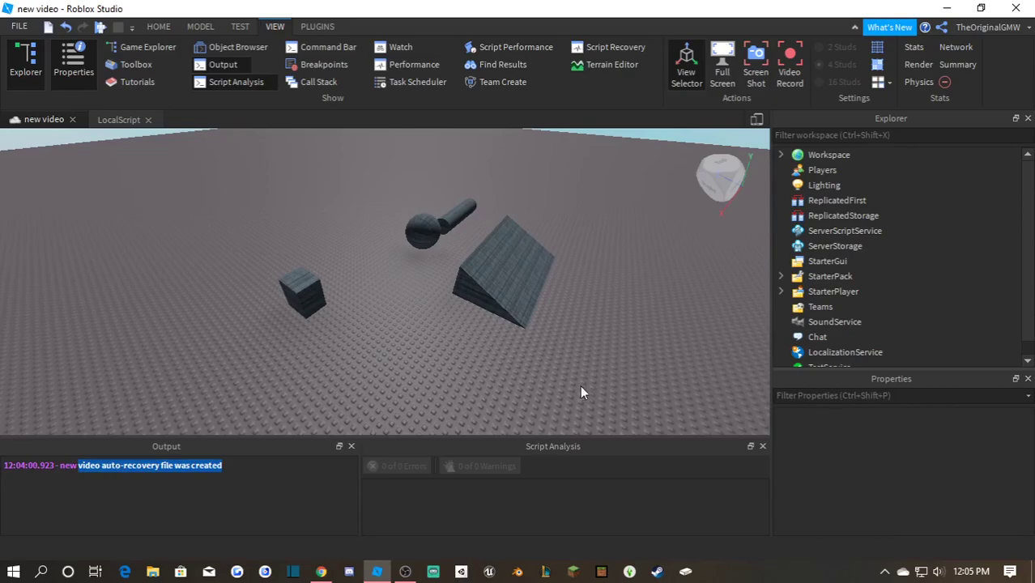
Open the LocalScript under StarterPack, enter the test text "asf,lky4demfgl" in it and delete that text again.
double_click(814, 278)
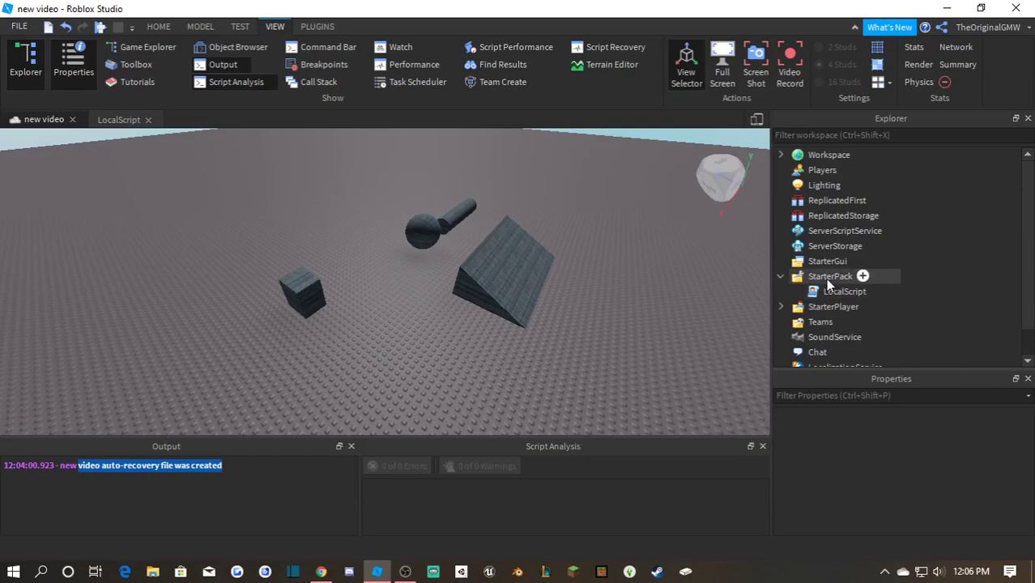
double_click(829, 295)
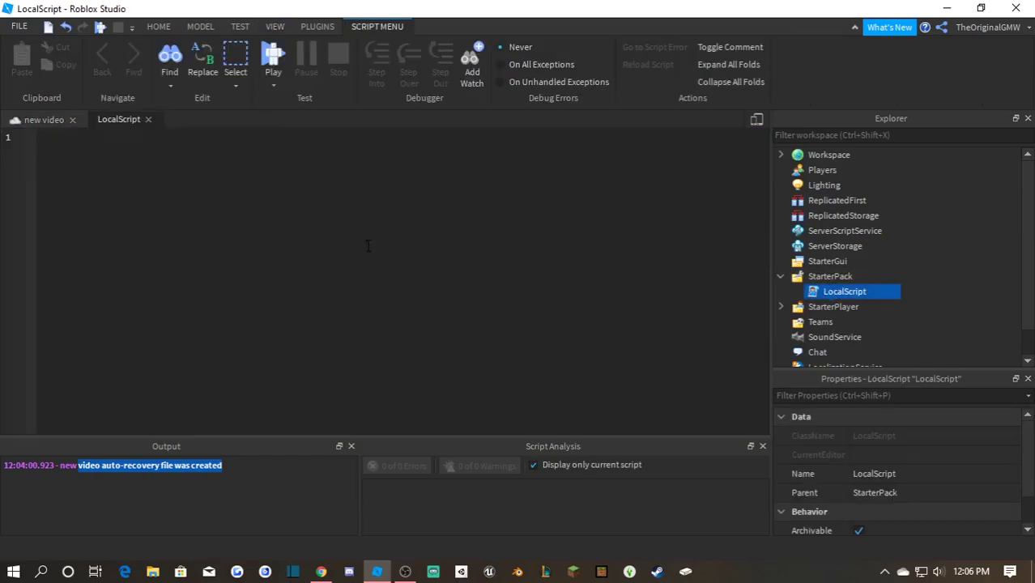
type("asf,lky4demfgl")
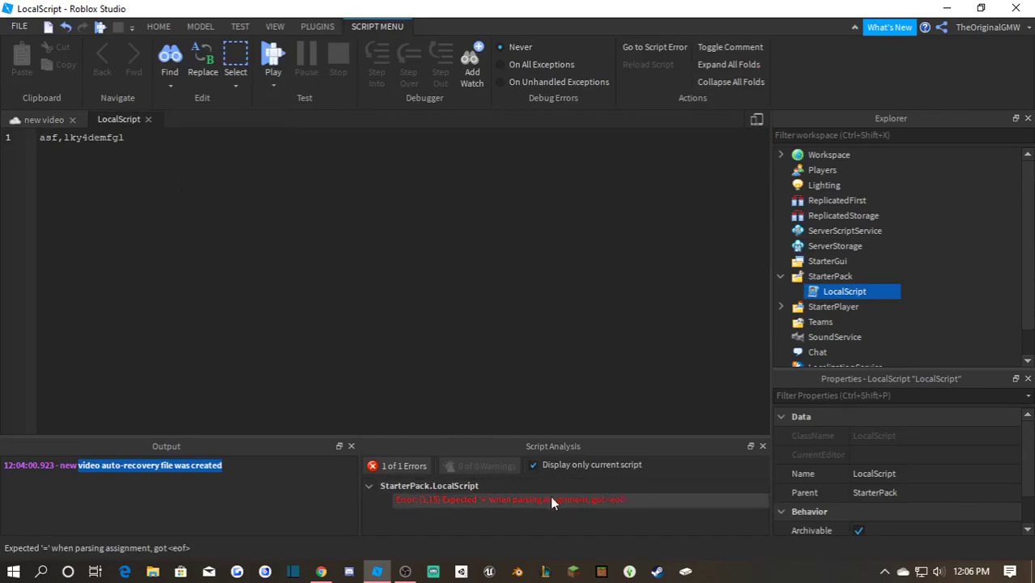
key("ctrl+a")
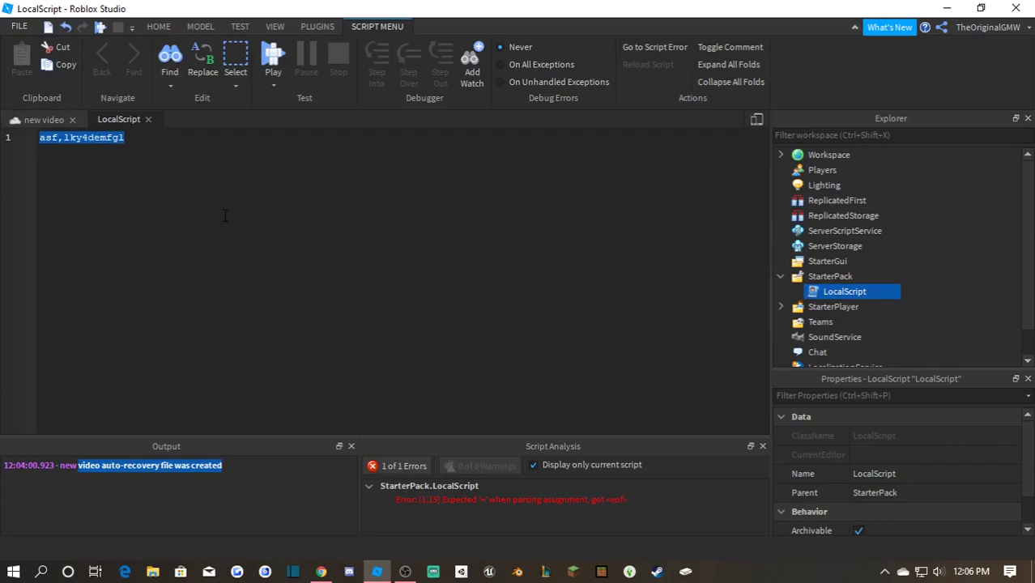
key("BackSpace")
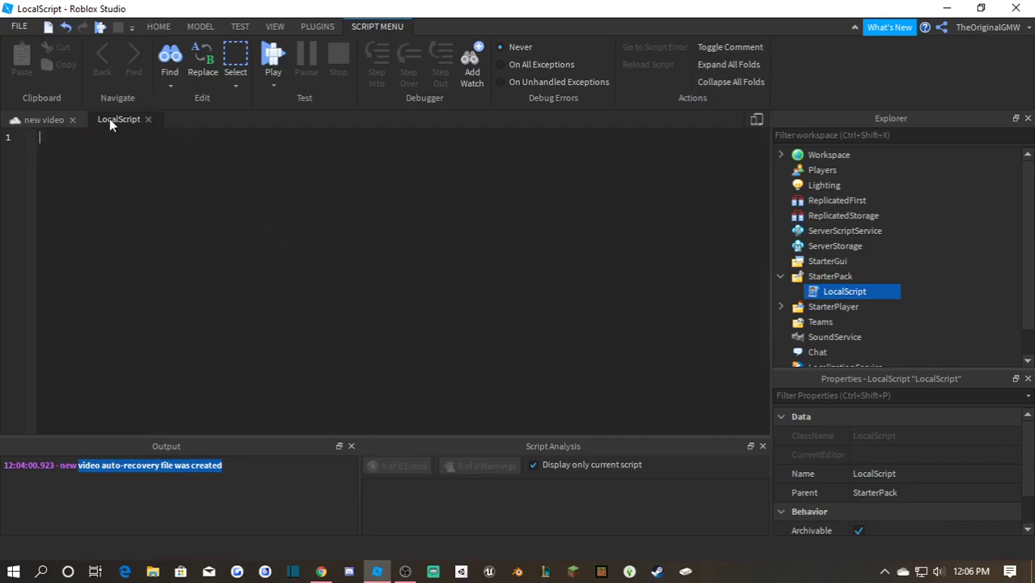
Write "local Player = game.Players.LocalPlayer" as the first line of the LocalScript.
left_click(44, 119)
left_click(119, 119)
type("loca;l")
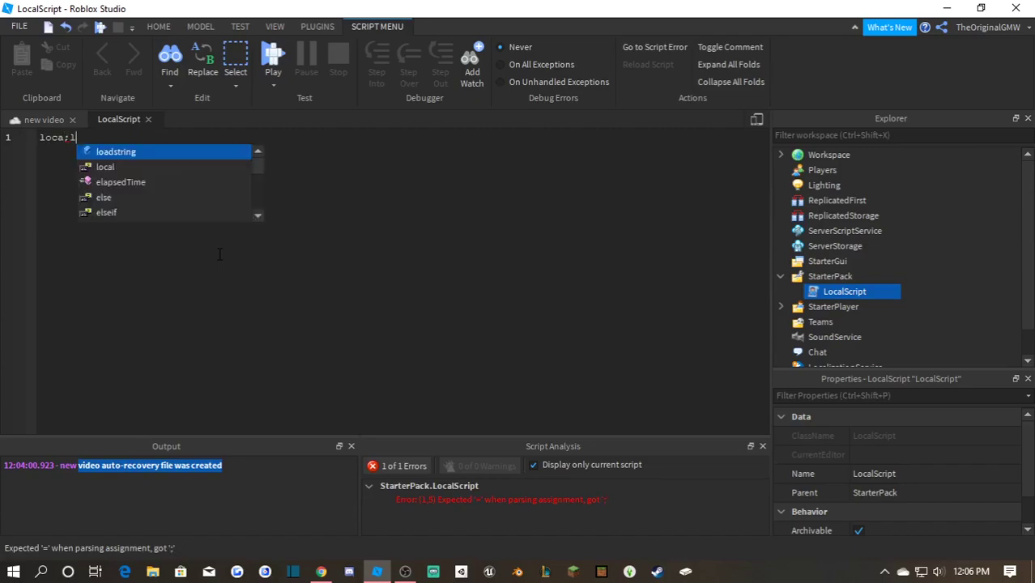
key("Escape")
type("l")
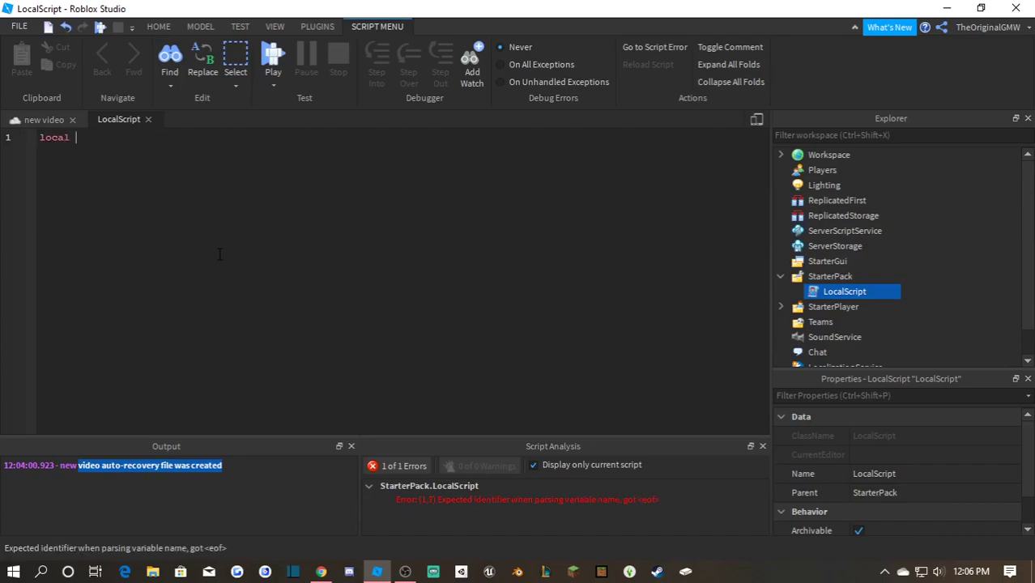
type(" Player = g")
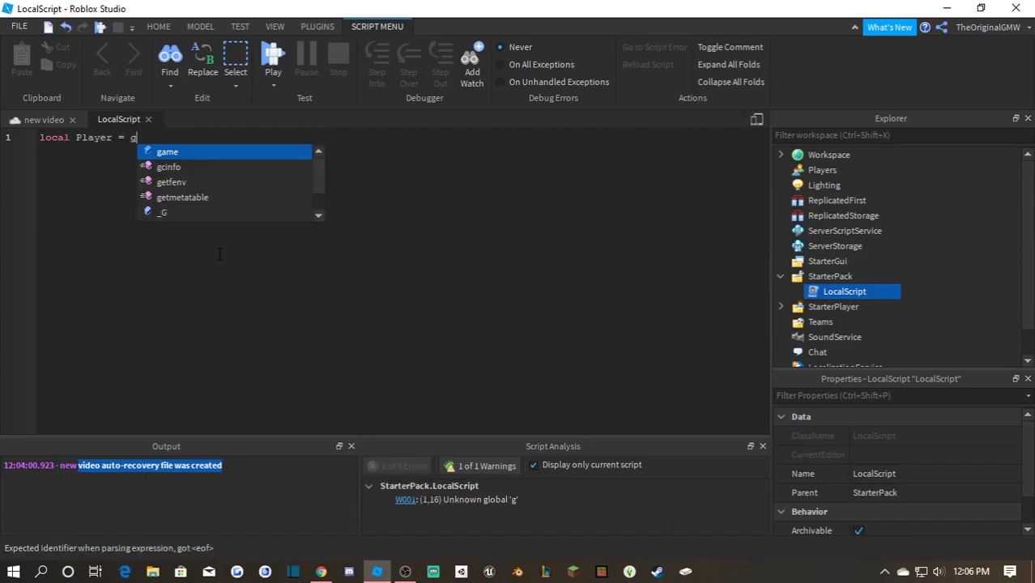
type("ame.Players.LocalPlayer  ")
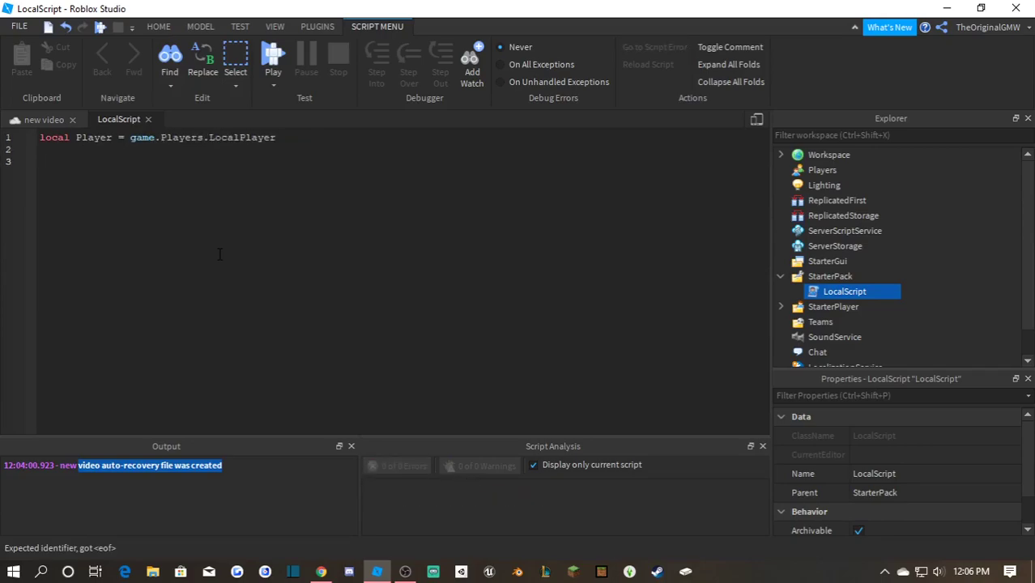
Add the line "Player.CharacterAdded:Connect(function()" without its closing bracket below the Player variable.
type("Player.CharacterA")
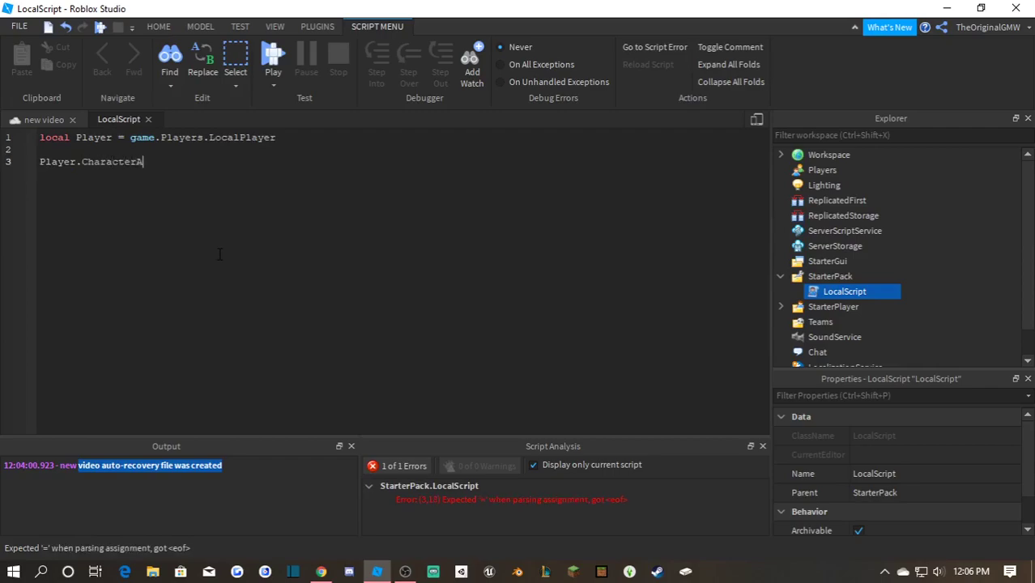
type("dded:C")
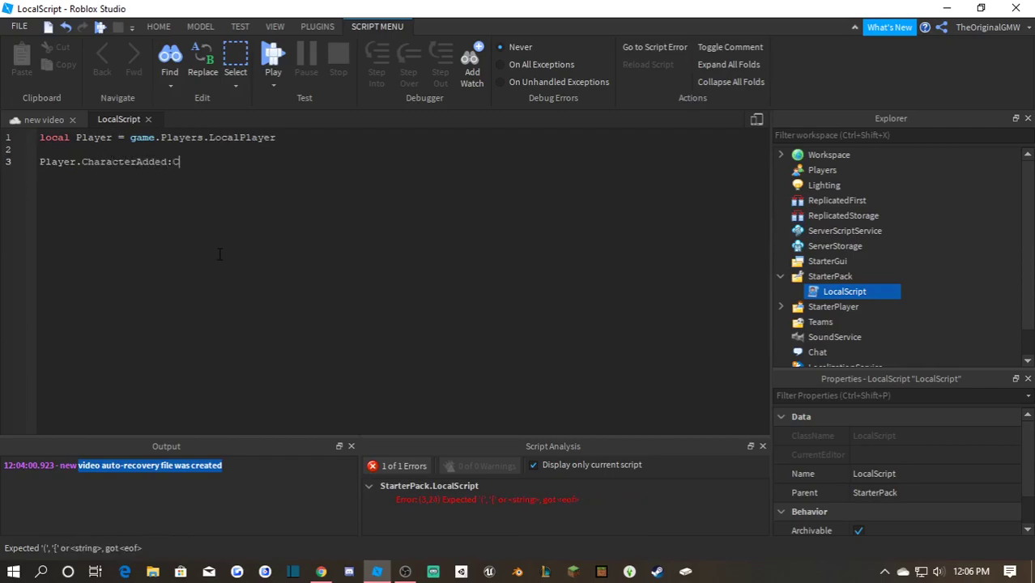
type("onnect(functio")
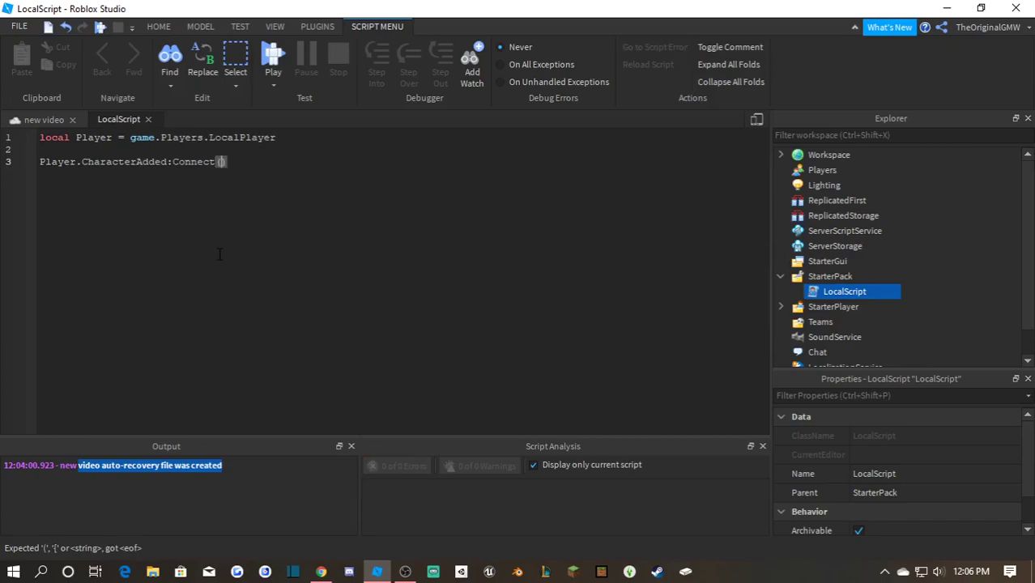
type("n")
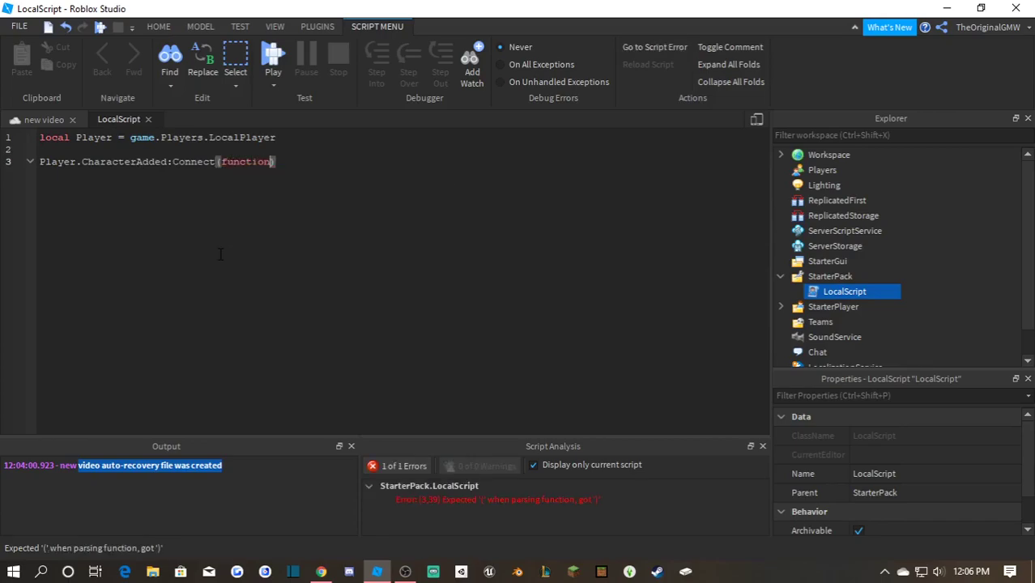
type("(")
key("BackSpace")
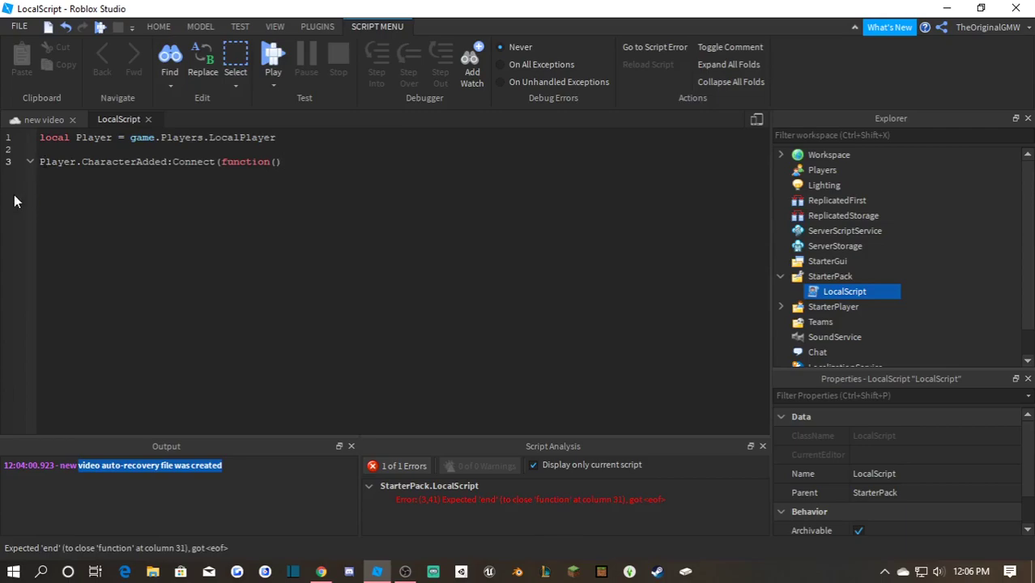
Check the reported script error and close the CharacterAdded function with "end)".
left_click(485, 506)
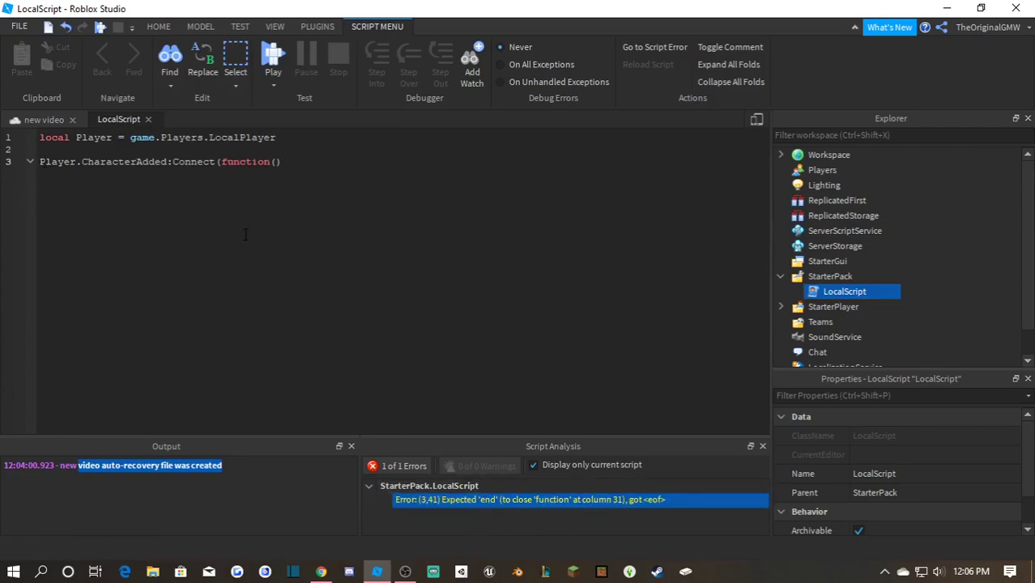
key("Return")
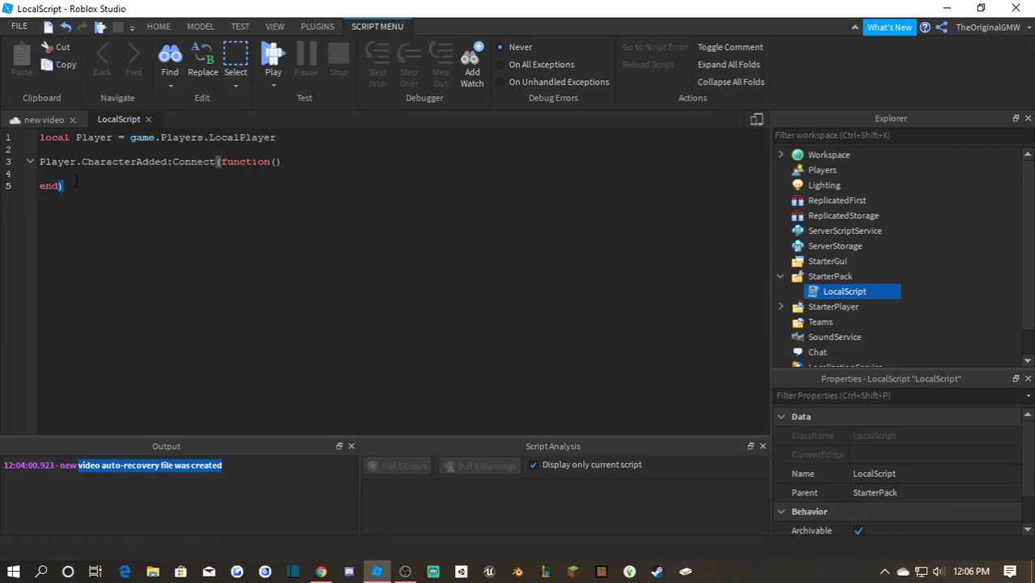
left_click_drag(31, 196, 81, 162)
left_click(137, 191)
Return to the new video place view and hide the Script Analysis and Output windows.
left_click(47, 115)
right_click_drag(419, 218, 420, 217)
left_click(233, 82)
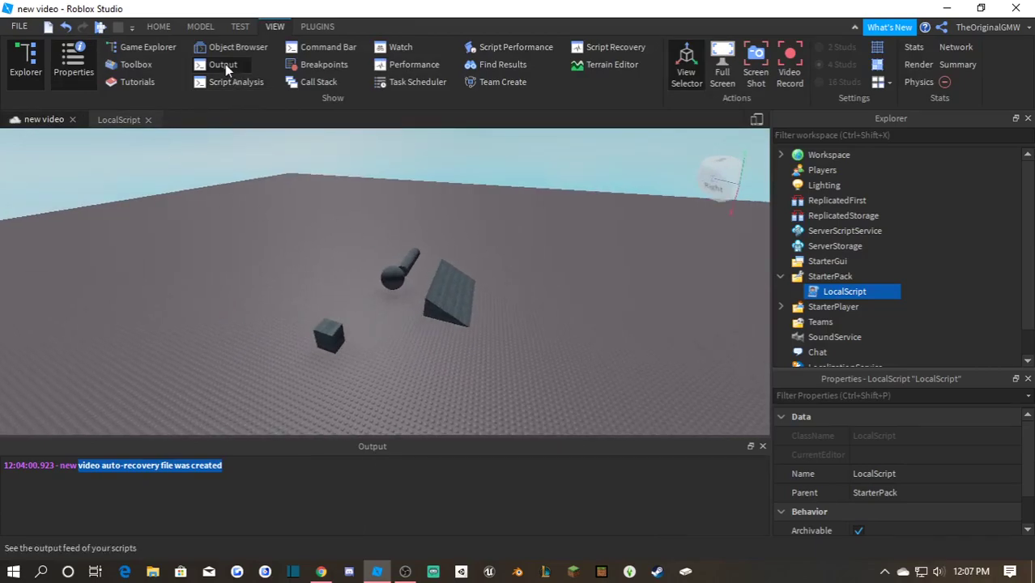
left_click(224, 65)
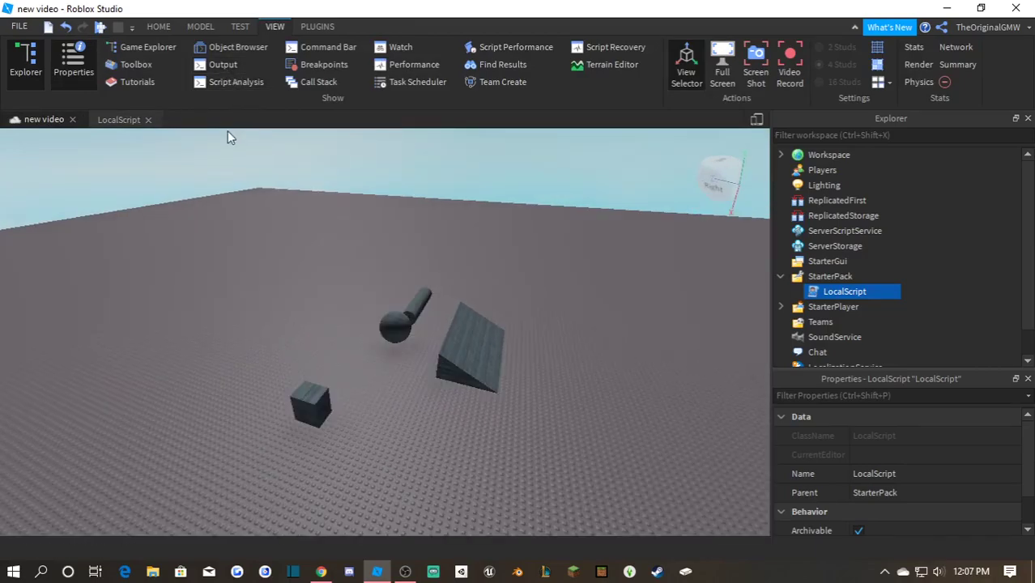
Show the Output and Script Analysis windows again and clear the LocalScript selection.
left_click(215, 66)
left_click(223, 81)
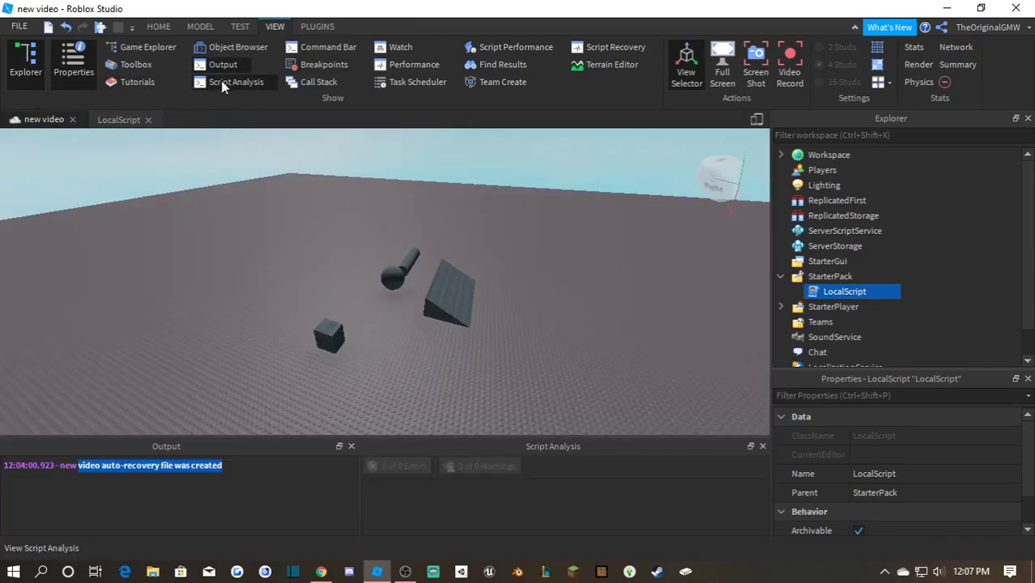
scroll(457, 292, "up", 2)
left_click(456, 293)
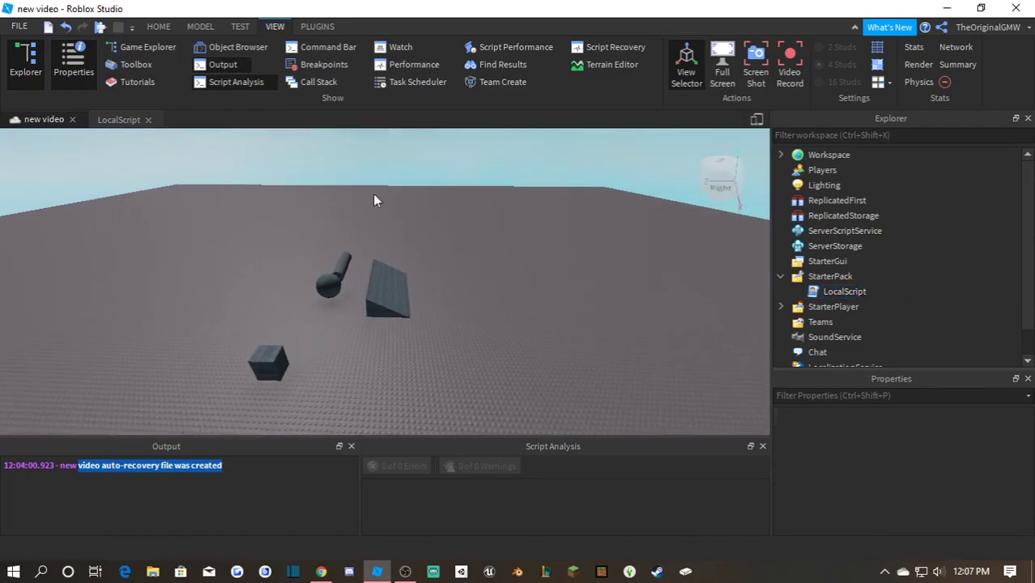
Display the Tutorials window and open its Learn now page in the browser.
left_click(247, 470)
left_click(133, 81)
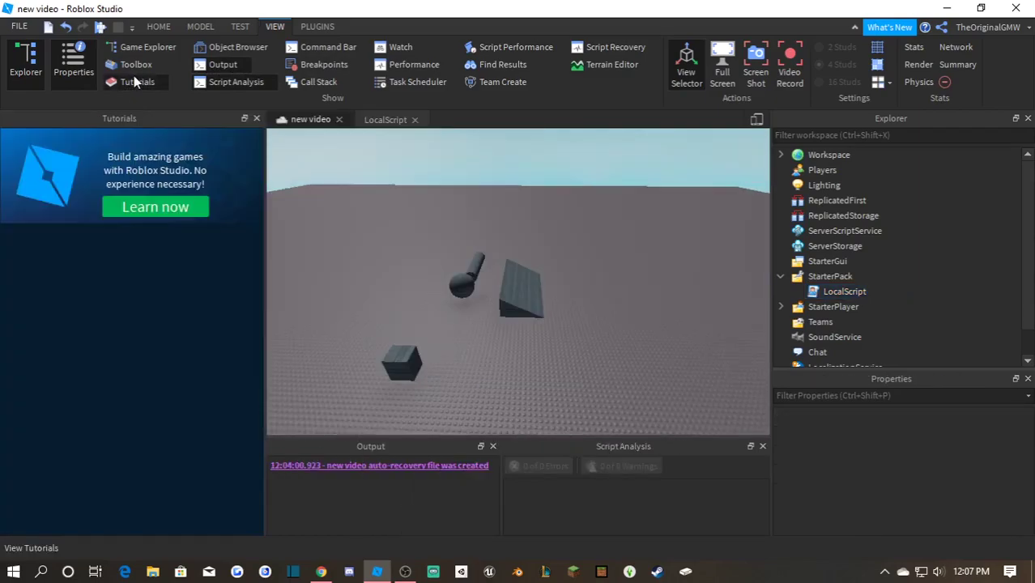
left_click(177, 208)
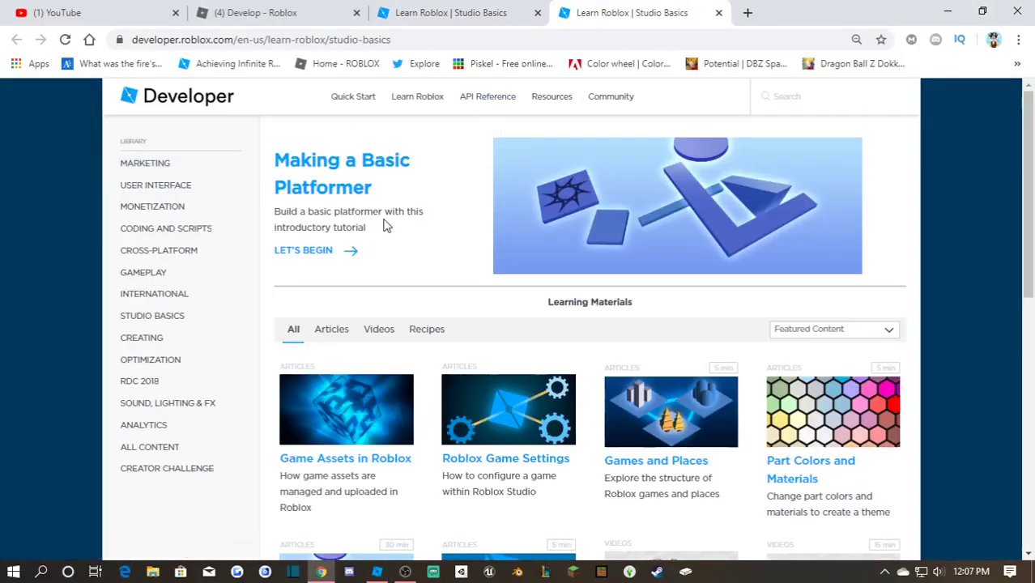
Look through the articles and videos among the learning materials on the Studio Basics page.
scroll(418, 182, "down", 2)
scroll(423, 182, "up", 2)
scroll(504, 238, "down", 6)
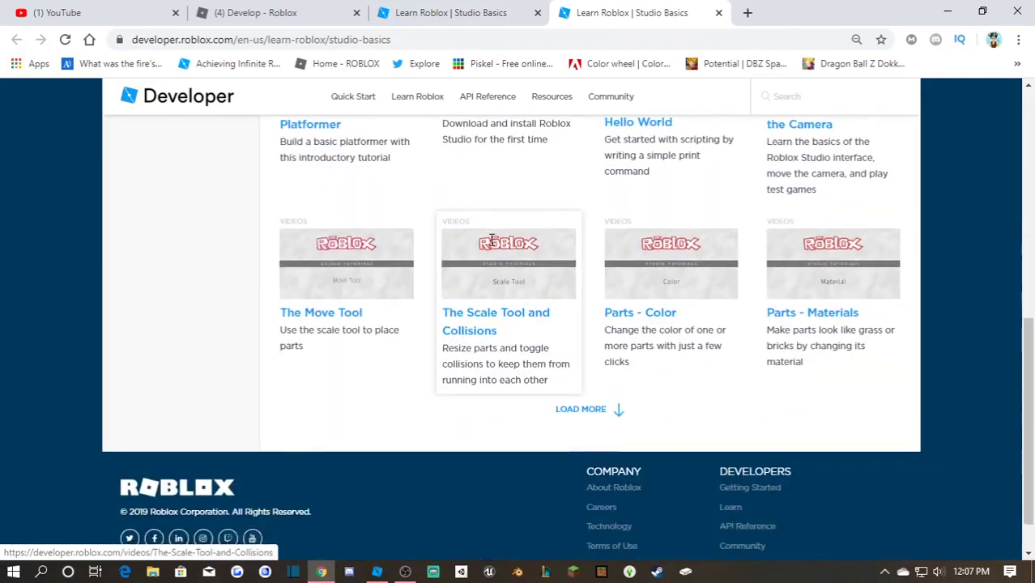
scroll(601, 259, "up", 6)
scroll(656, 292, "down", 4)
scroll(656, 291, "up", 4)
scroll(671, 308, "down", 1)
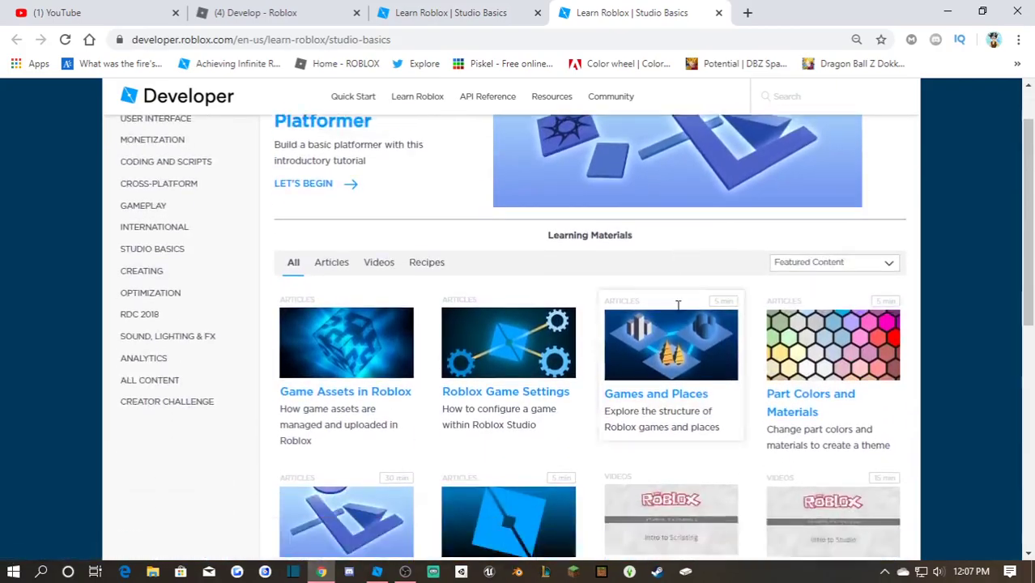
scroll(567, 283, "up", 1)
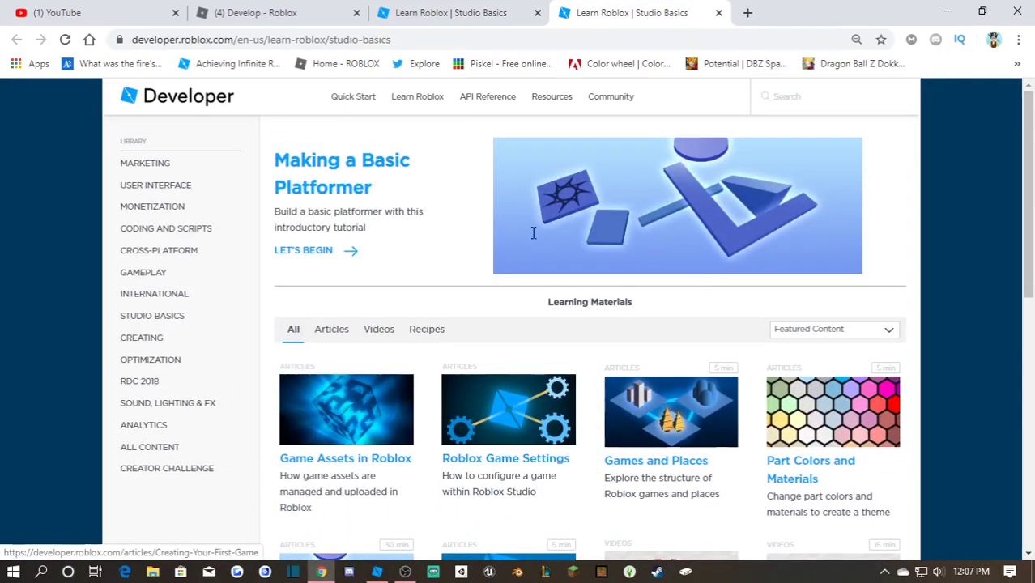
Highlight the entire content of the Studio Basics page, dismissing the context menu.
left_click_drag(115, 102, 750, 521)
right_click(749, 521)
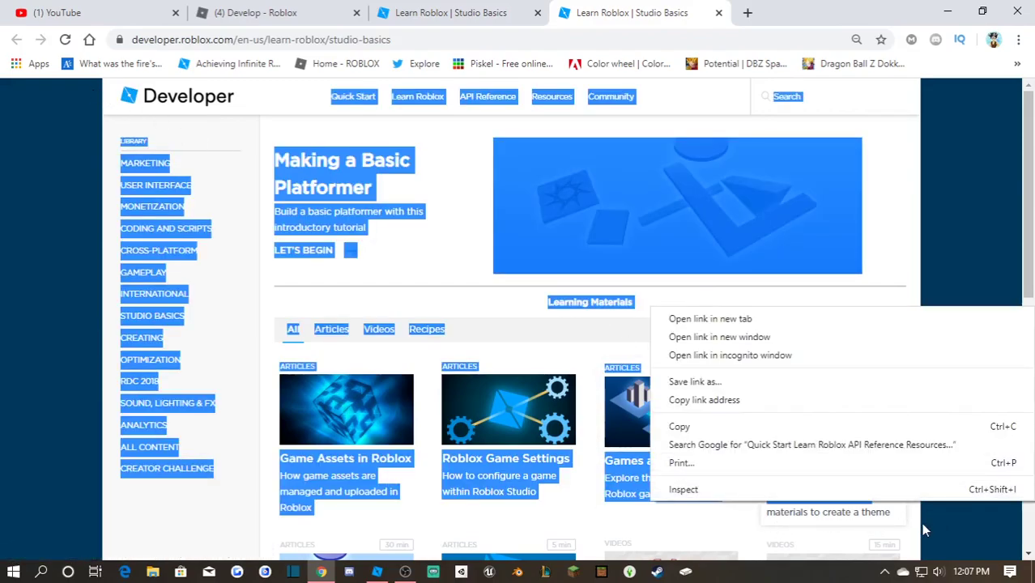
left_click(924, 524)
scroll(923, 511, "down", 8)
left_click_drag(842, 374, 120, 105)
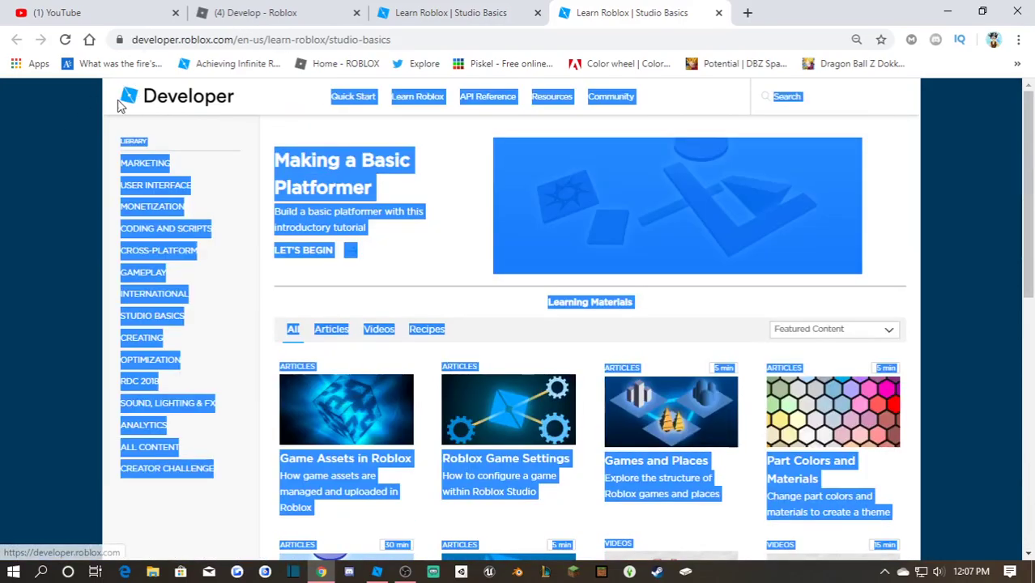
Highlight the Studio Basics page content again from the last learning materials up to the Library heading, and clear the highlight.
left_click(114, 116)
scroll(577, 323, "down", 10)
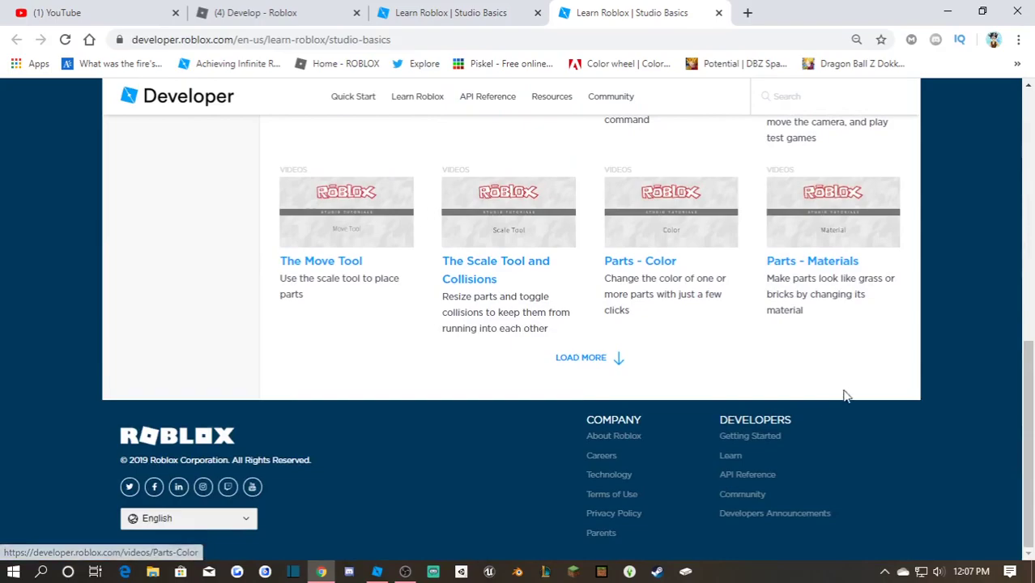
left_click_drag(857, 355, 121, 131)
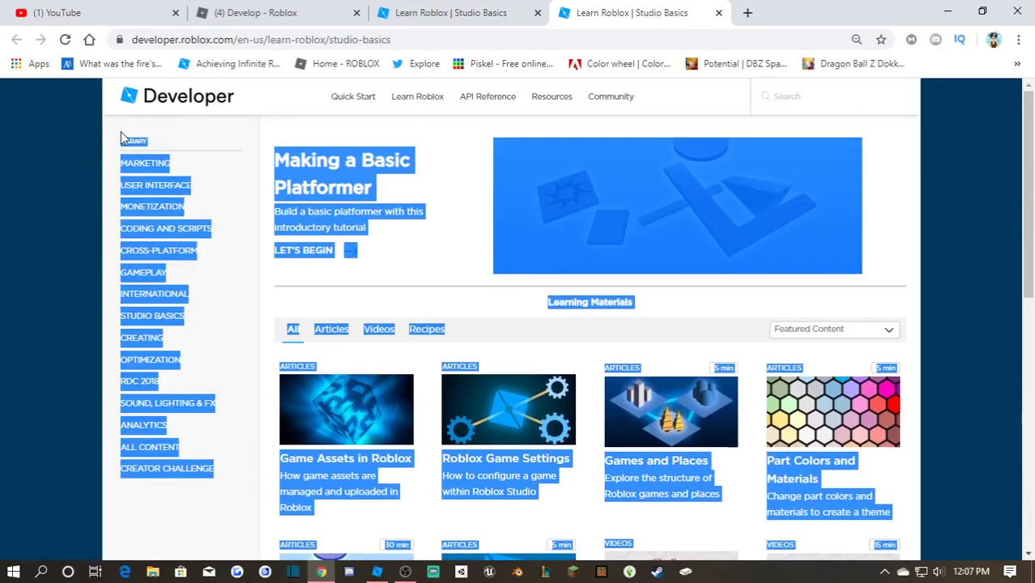
left_click(262, 145)
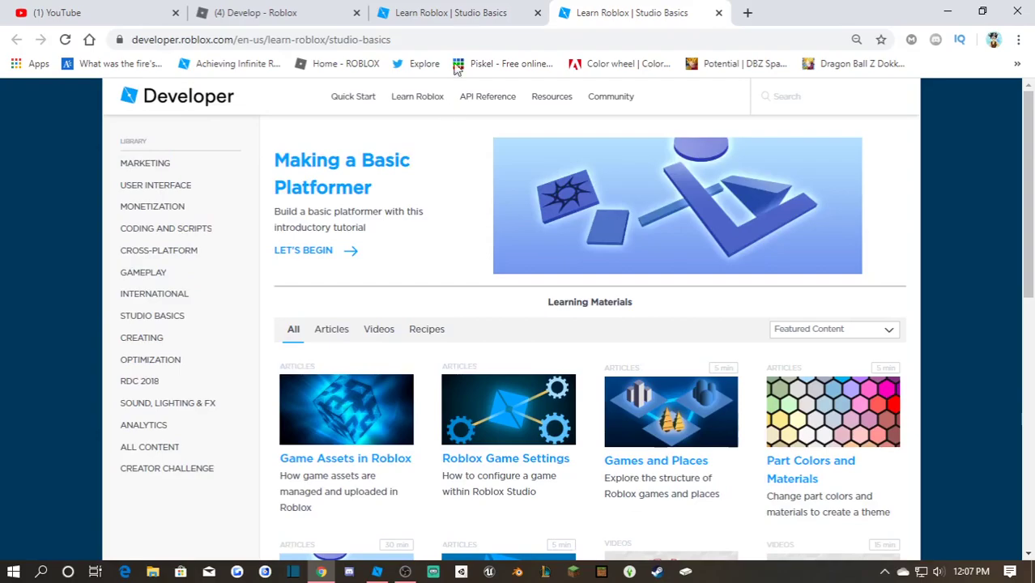
Switch to Roblox Studio and close the Tutorials window.
left_click(377, 572)
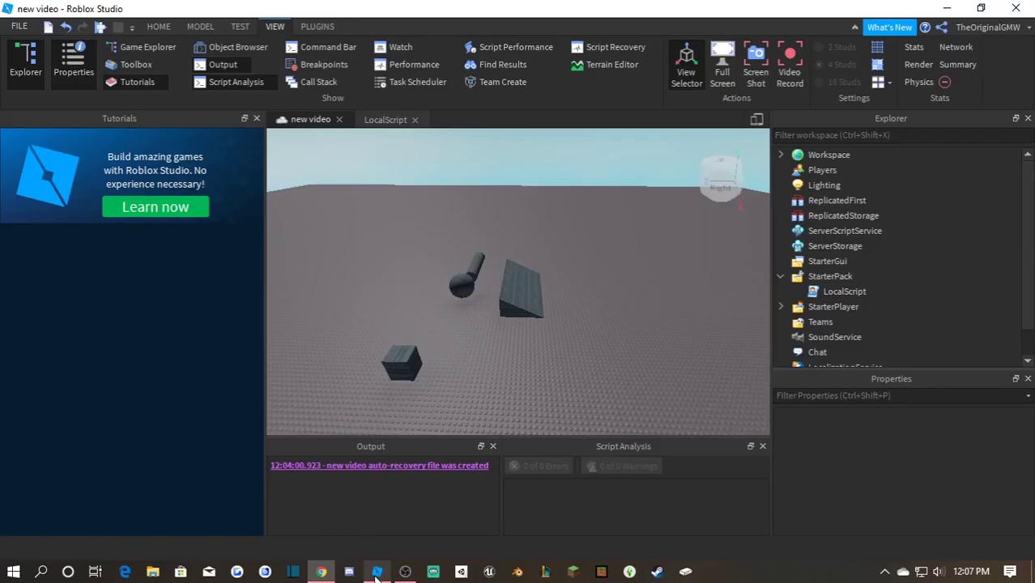
left_click(257, 118)
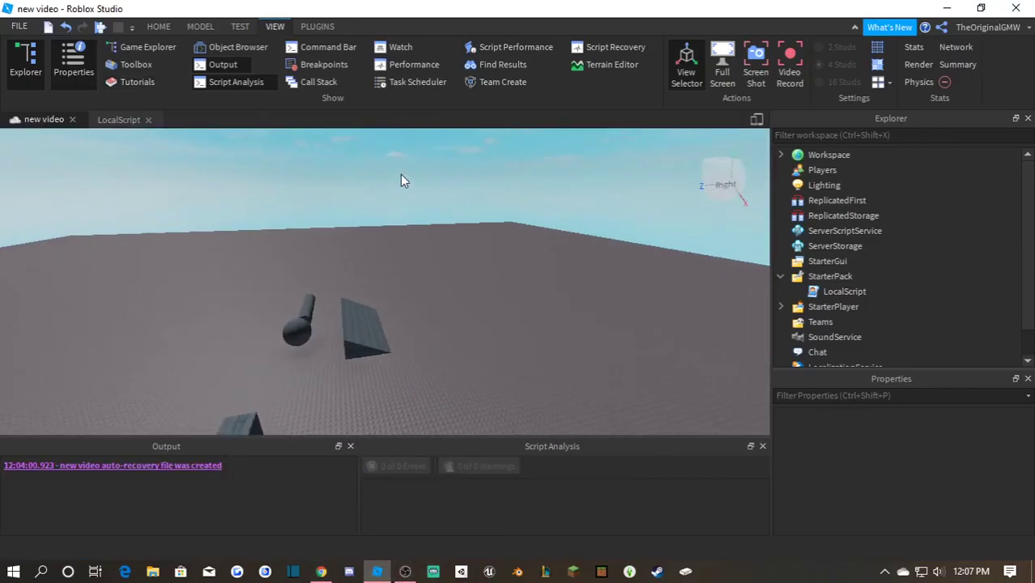
right_click_drag(401, 174, 375, 185)
left_click(159, 26)
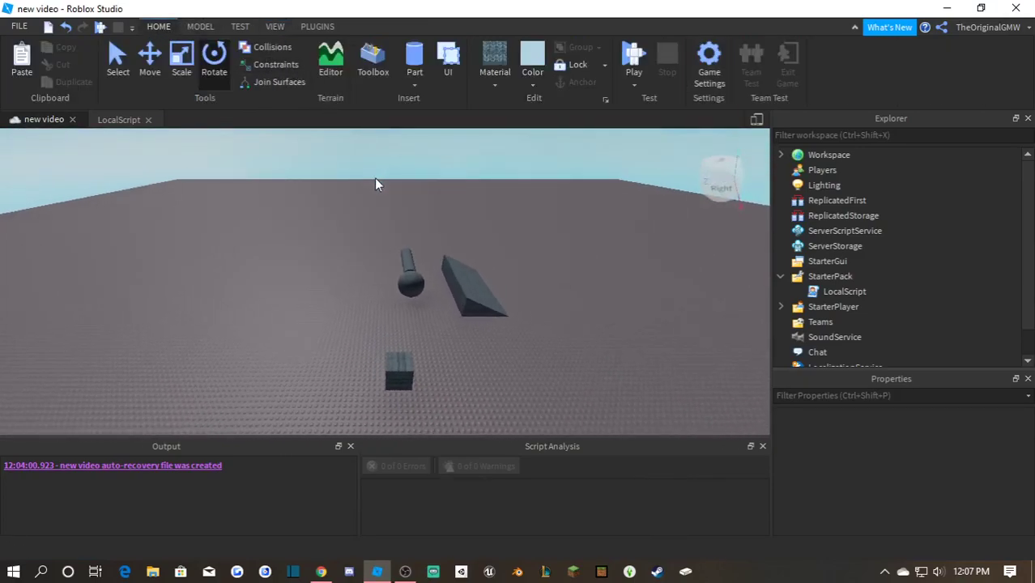
left_click(316, 26)
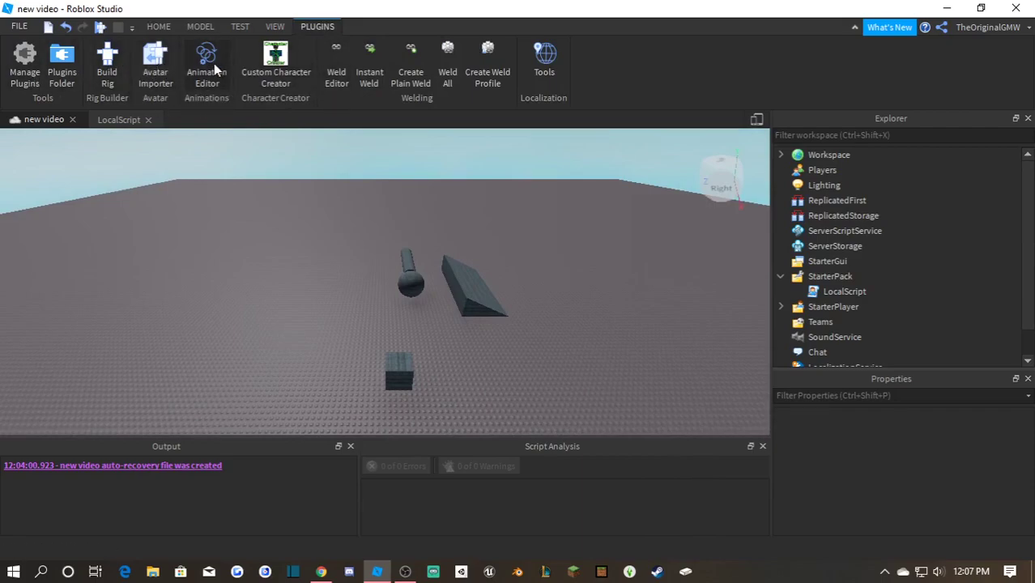
left_click(159, 26)
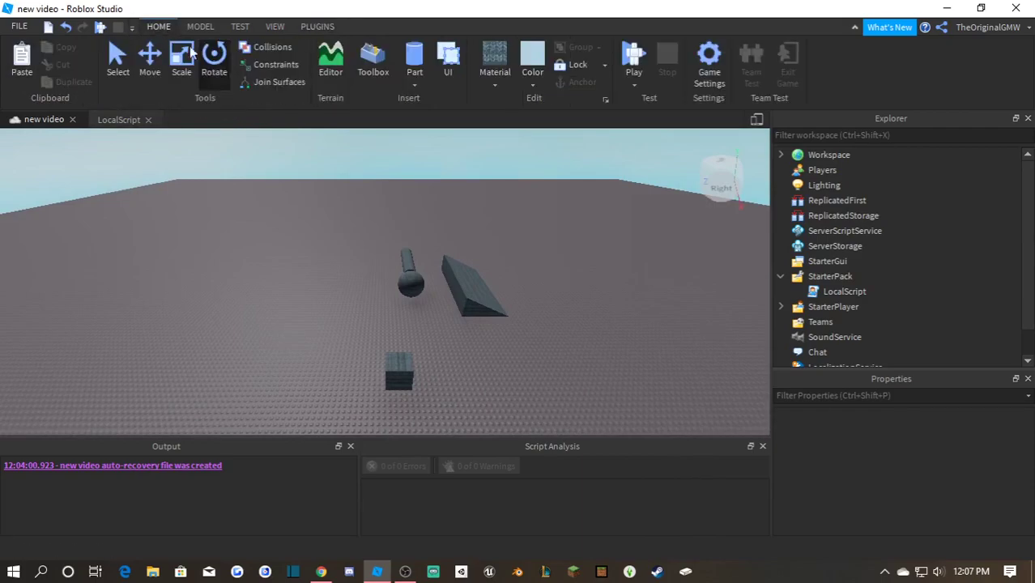
Move the ball away from the cylinder toward the block on the baseplate.
key("a")
right_click_drag(516, 229, 518, 232)
key("w")
key("a")
key("s")
key("w")
left_click(354, 254)
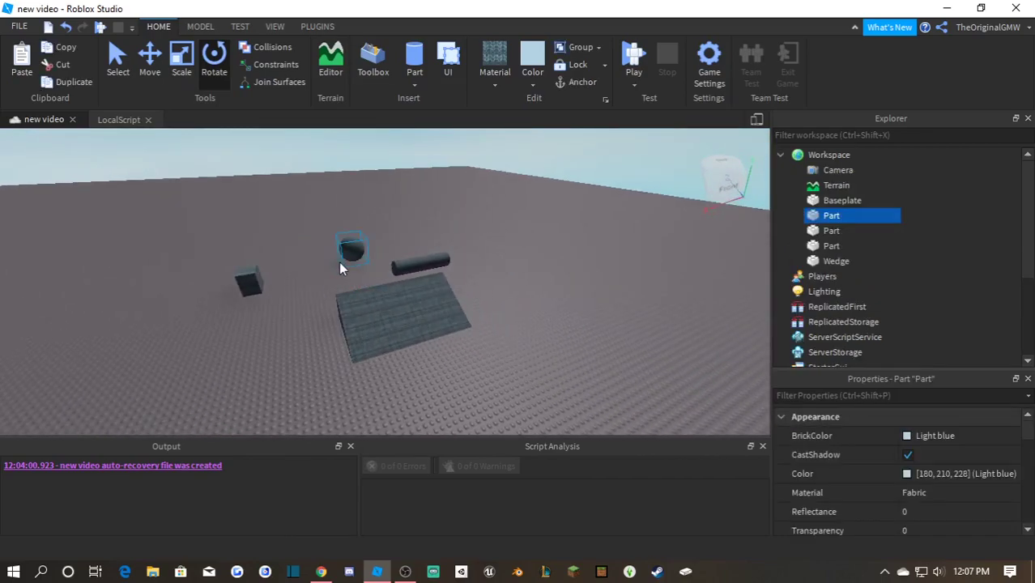
Set the move snapping increment to 0.1 studs and clear the ball's selection.
left_click(200, 26)
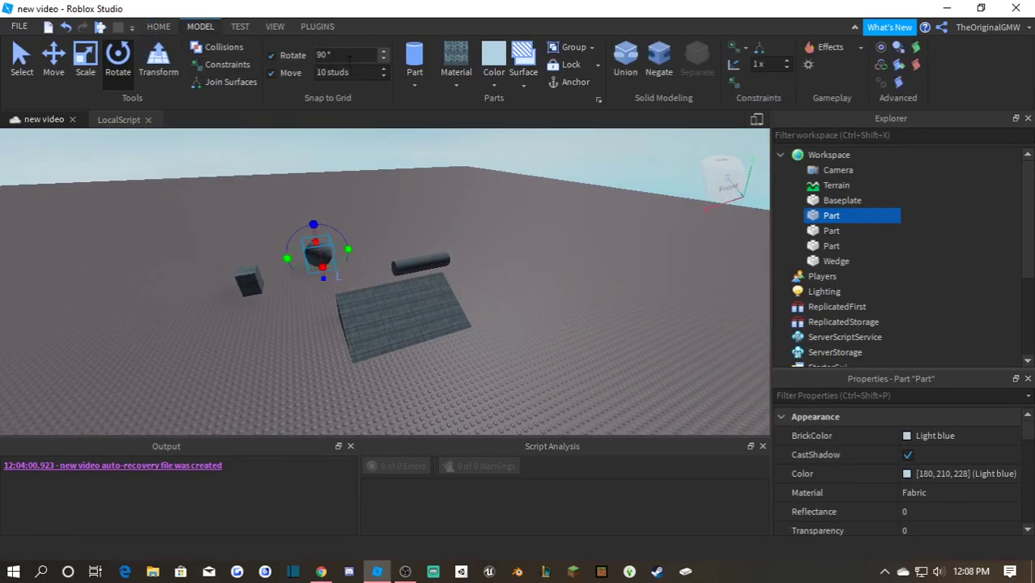
left_click(317, 72)
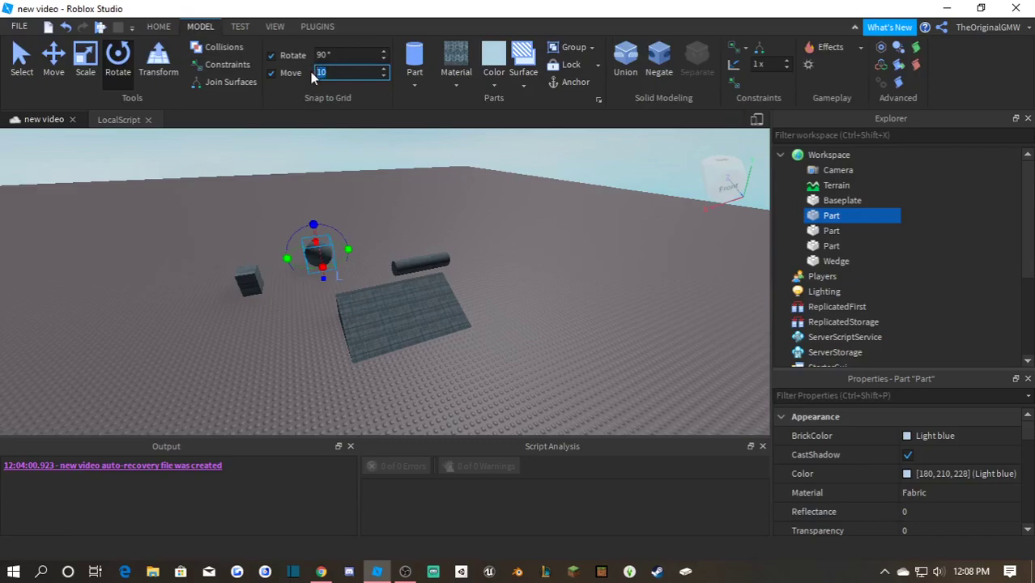
left_click(493, 172)
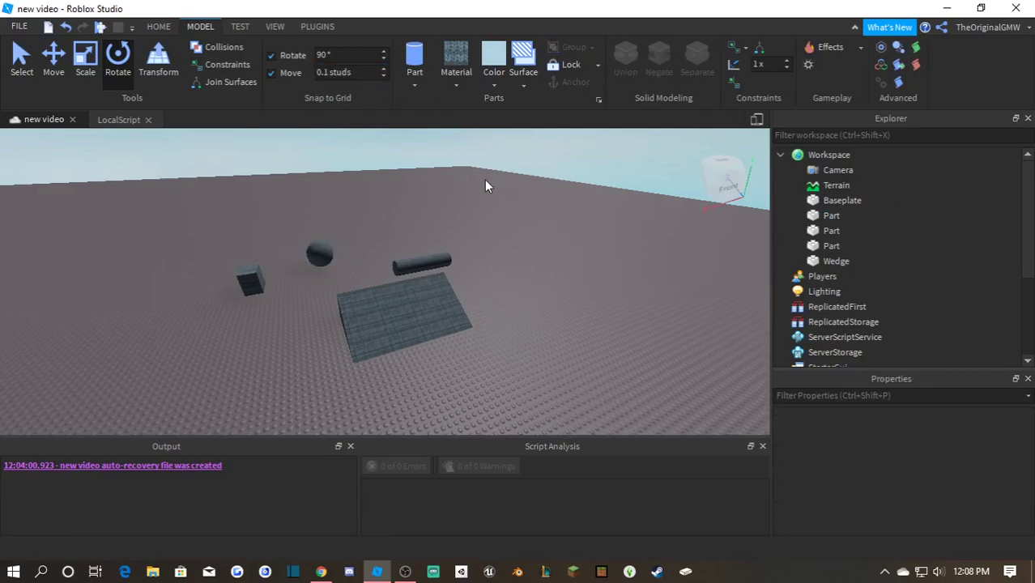
Move the cylinder and the wedge freely a short distance across the baseplate and clear the selection.
right_click_drag(485, 180, 509, 233)
left_click_drag(499, 294, 476, 260)
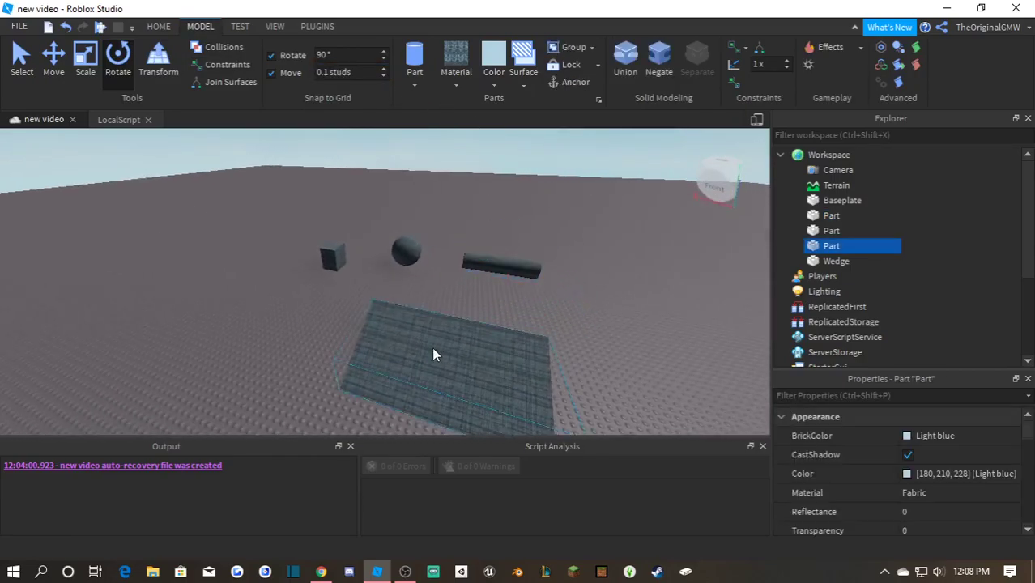
left_click_drag(432, 347, 389, 317)
left_click(463, 200)
Select the block, ball, cylinder and wedge together, and clear the selection.
right_click_drag(463, 200, 463, 201)
scroll(463, 200, "down", 3)
left_click_drag(278, 236, 549, 423)
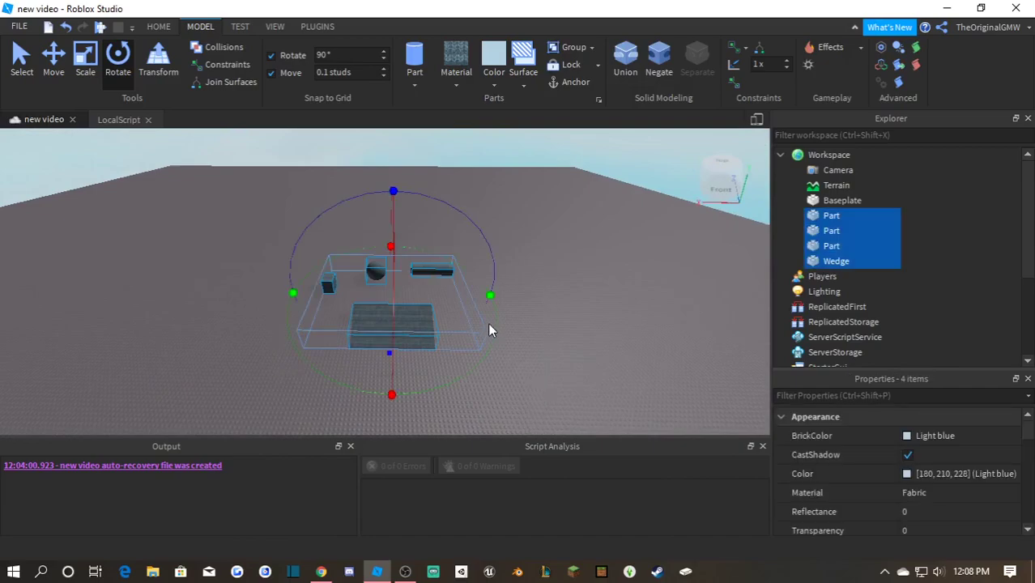
left_click(489, 325)
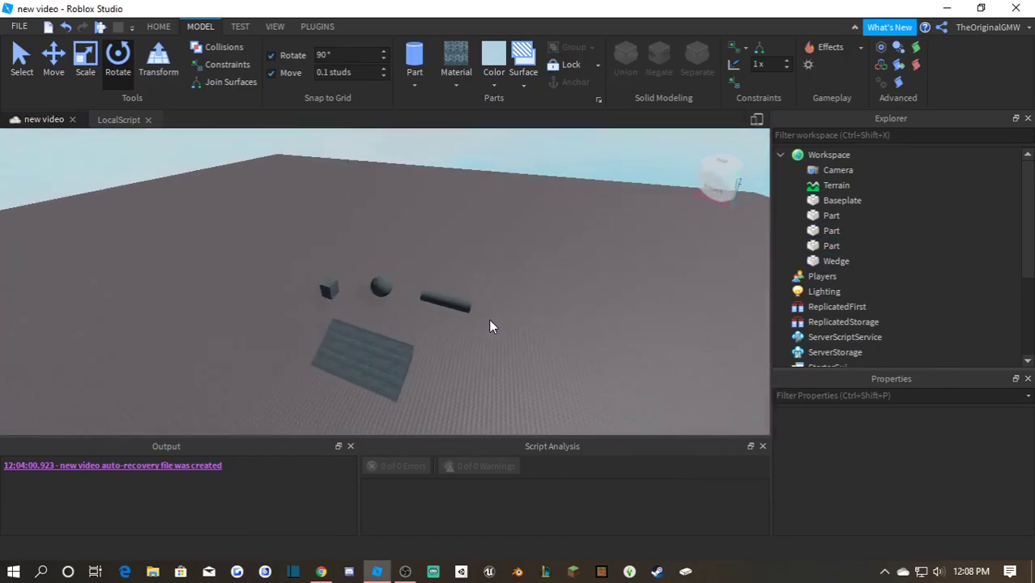